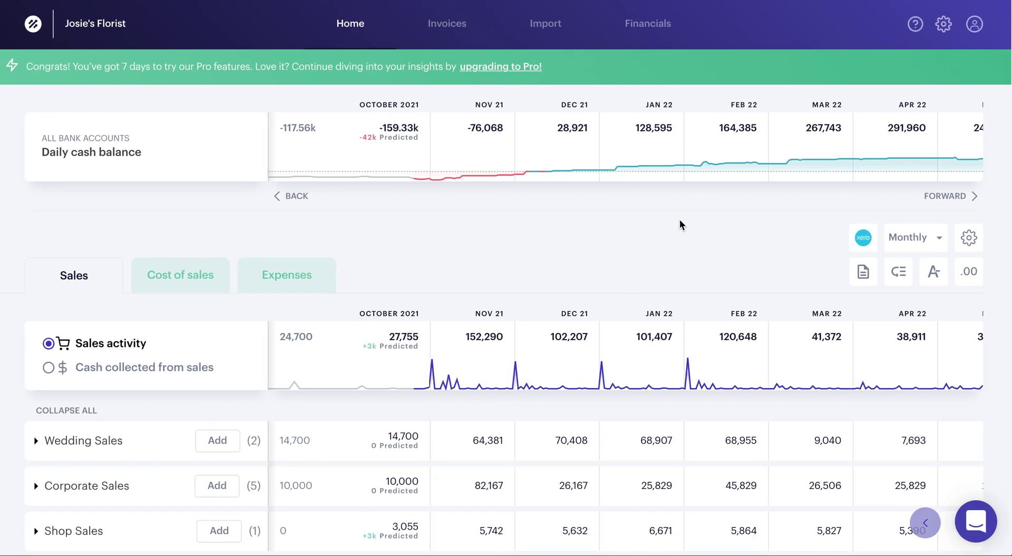
# - Review the profit and loss, balance sheet and cash flow statements, keeping the monthly period
pyautogui.hscroll(5, 714, 130)
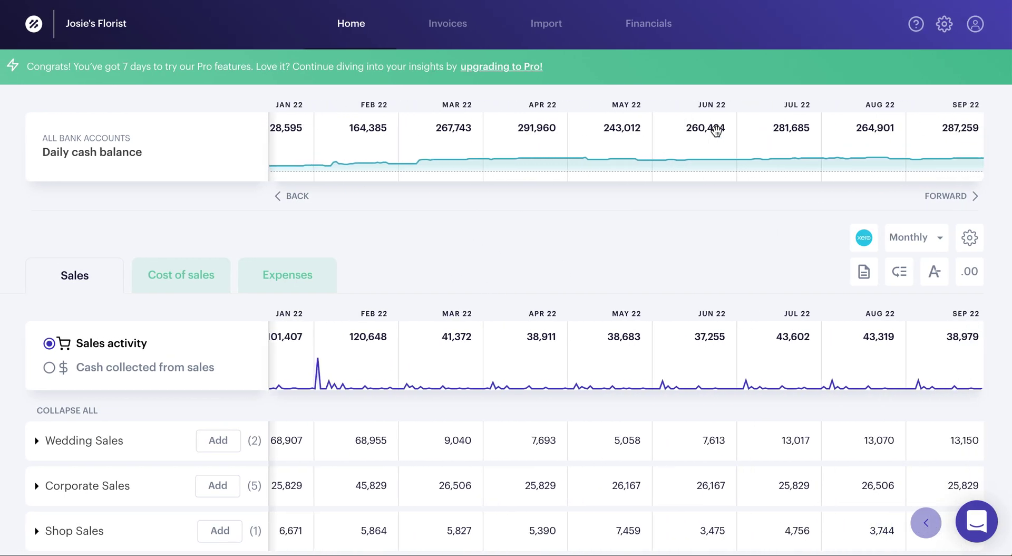
pyautogui.hscroll(3, 715, 130)
pyautogui.hscroll(-6, 716, 130)
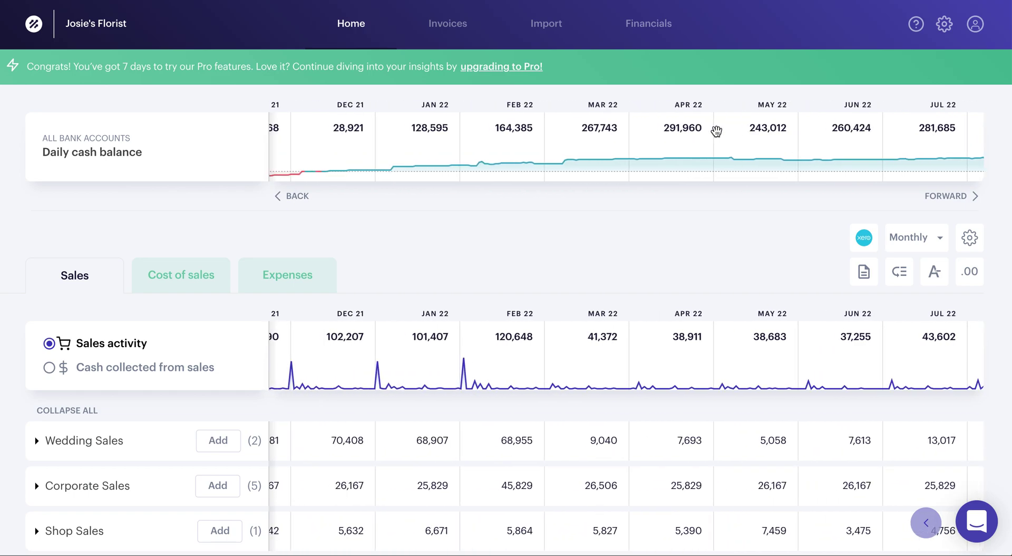
pyautogui.hscroll(-6, 716, 130)
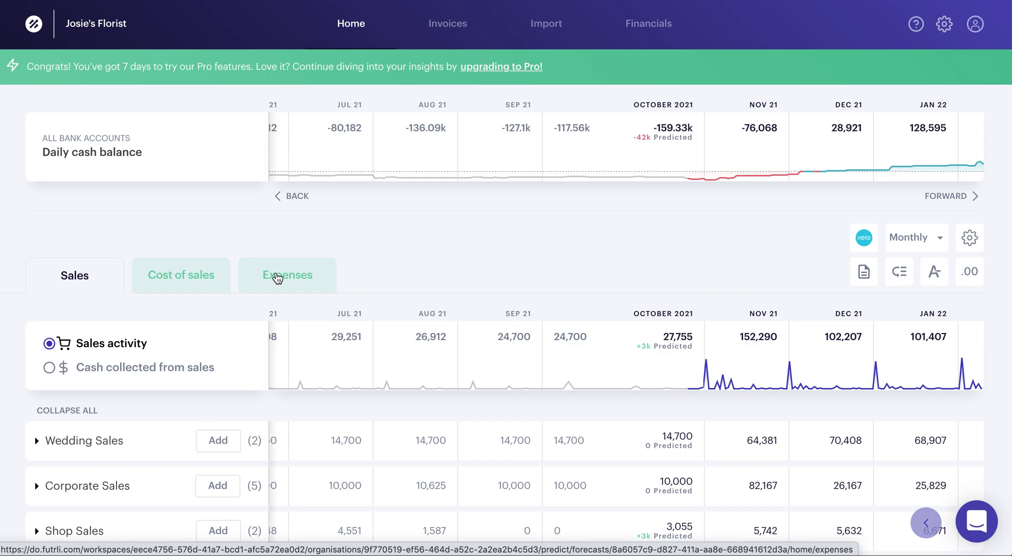
pyautogui.click(648, 21)
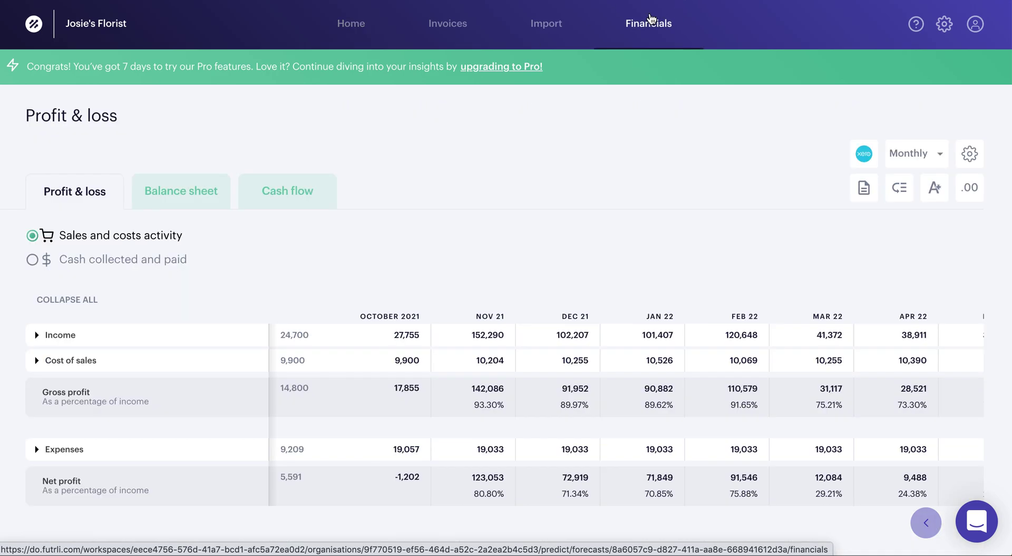
pyautogui.click(183, 197)
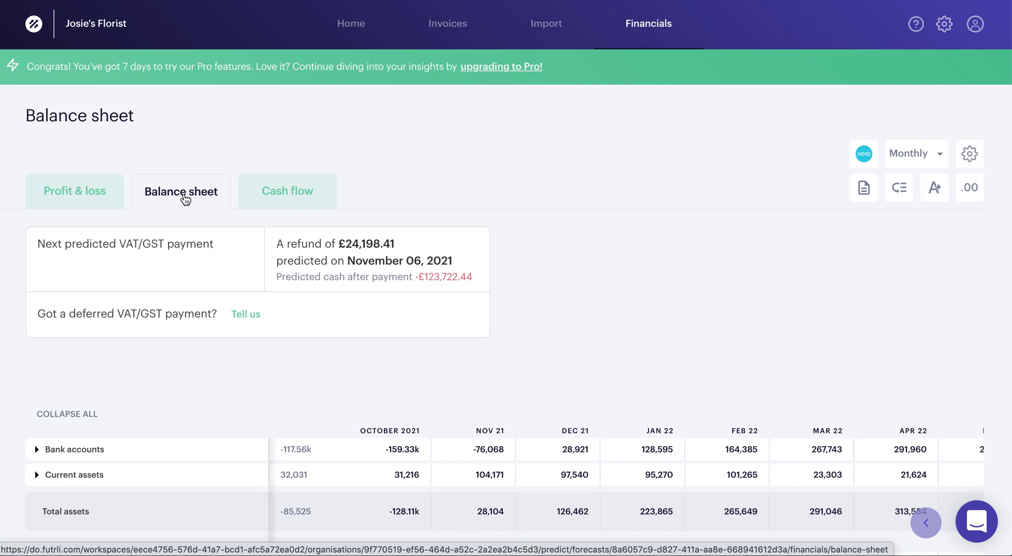
pyautogui.click(296, 198)
pyautogui.scroll(-2, 190, 406)
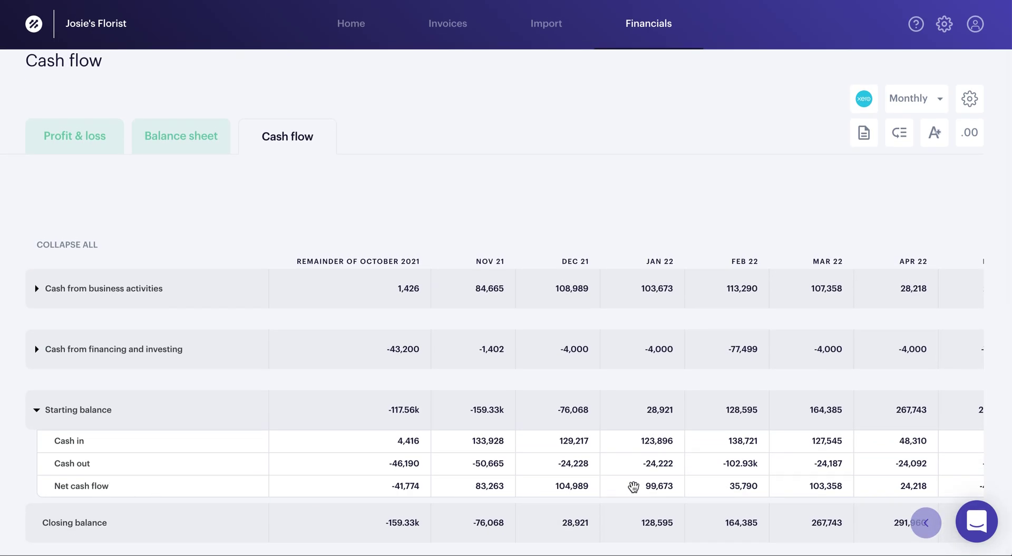
pyautogui.click(936, 105)
pyautogui.click(935, 105)
# - From the home dashboard, sync the latest Xero data and close the sync overview
pyautogui.click(358, 34)
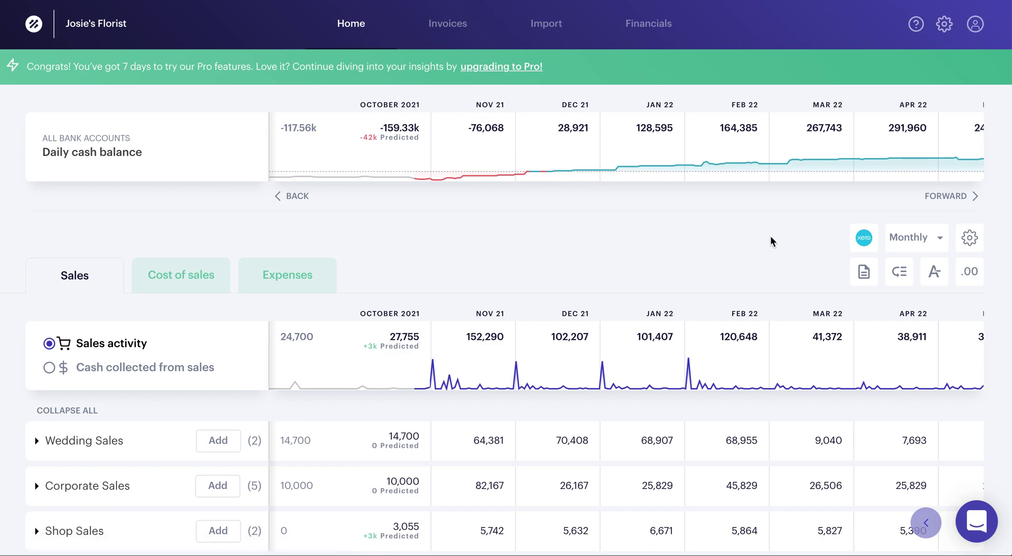
pyautogui.click(869, 240)
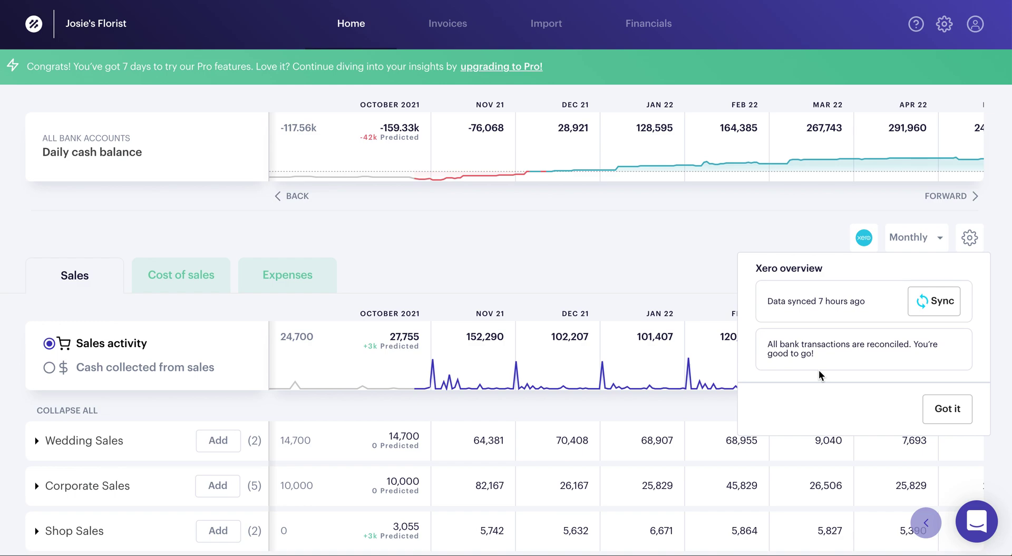
pyautogui.click(939, 311)
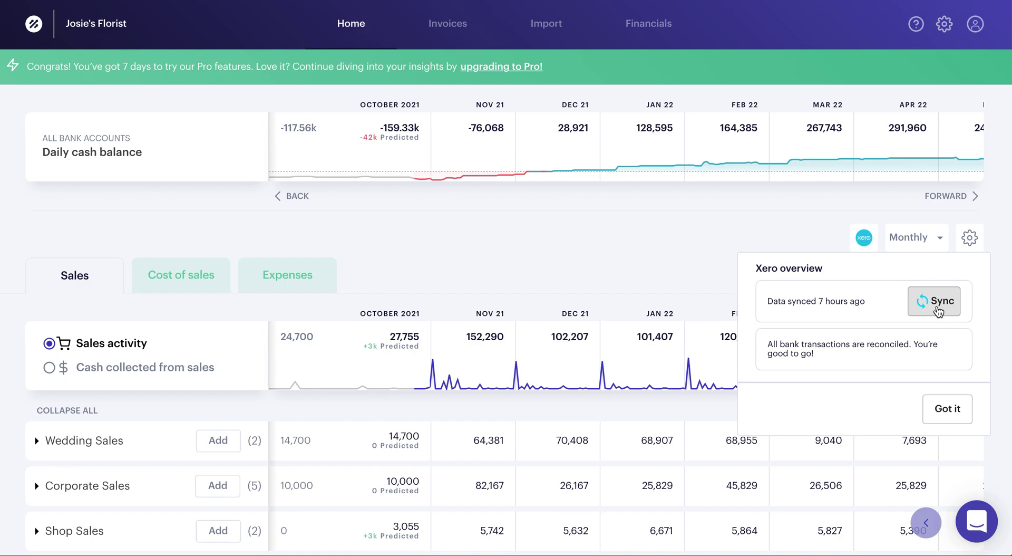
pyautogui.click(949, 411)
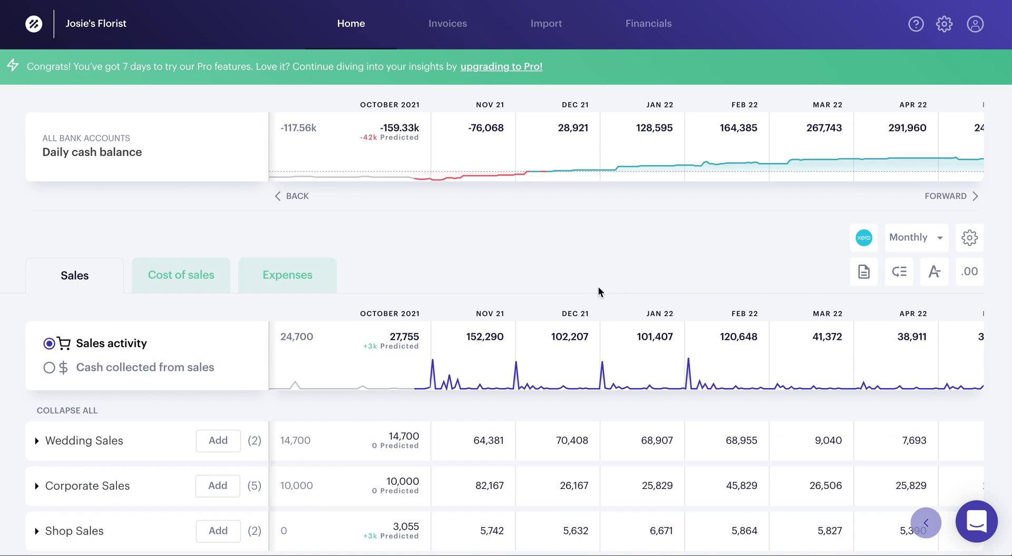
# - Change the Nov 24, 21 Brighton B&B invoice's expected payment date to Dec 01, 21
pyautogui.click(445, 25)
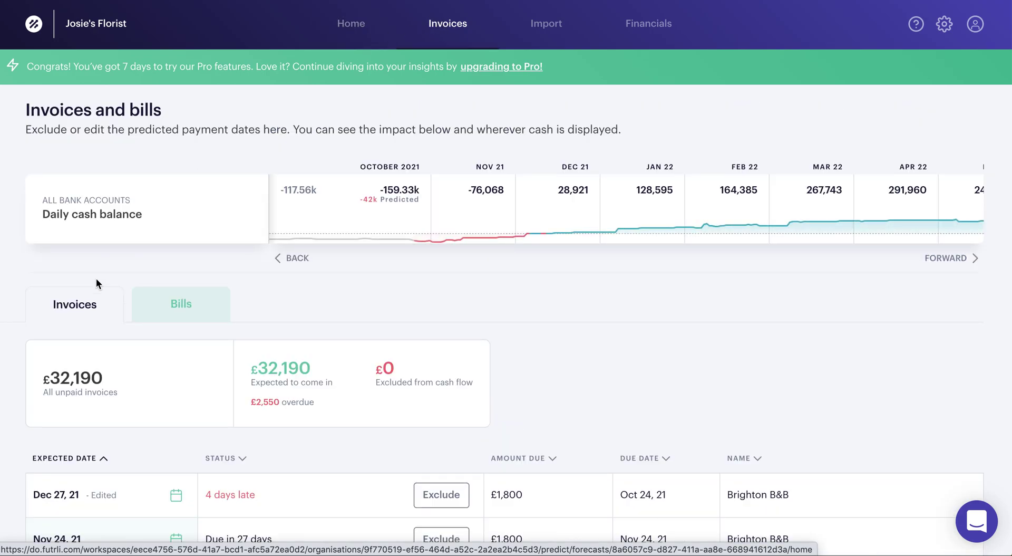
pyautogui.scroll(-3, 317, 367)
pyautogui.scroll(1, 318, 365)
pyautogui.scroll(-3, 318, 365)
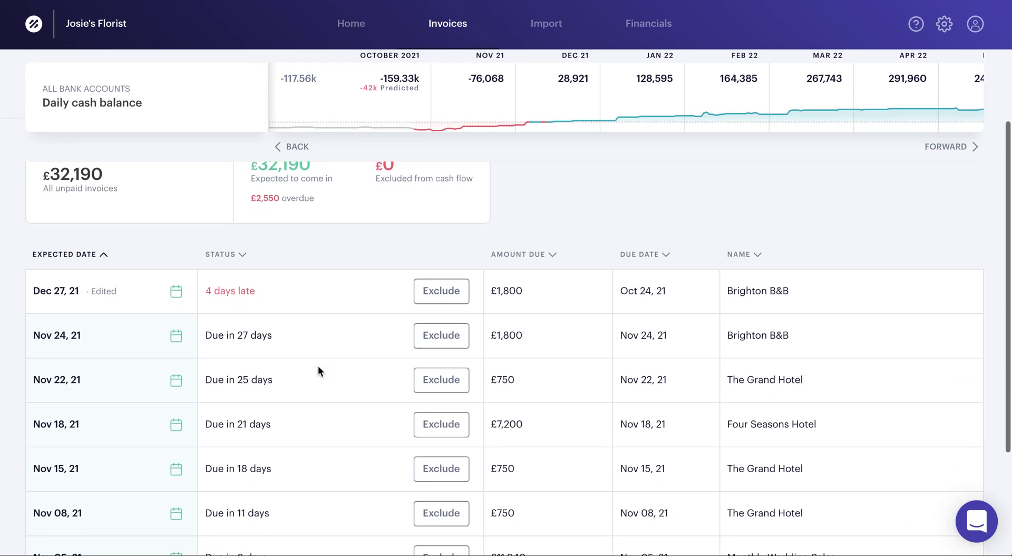
pyautogui.scroll(-1, 318, 365)
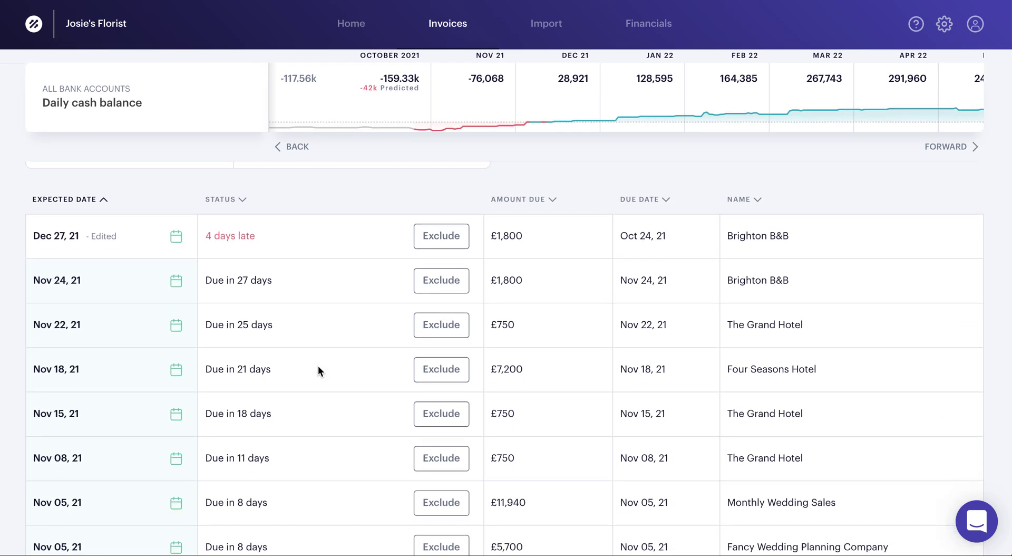
pyautogui.scroll(-2, 318, 366)
pyautogui.scroll(3, 318, 365)
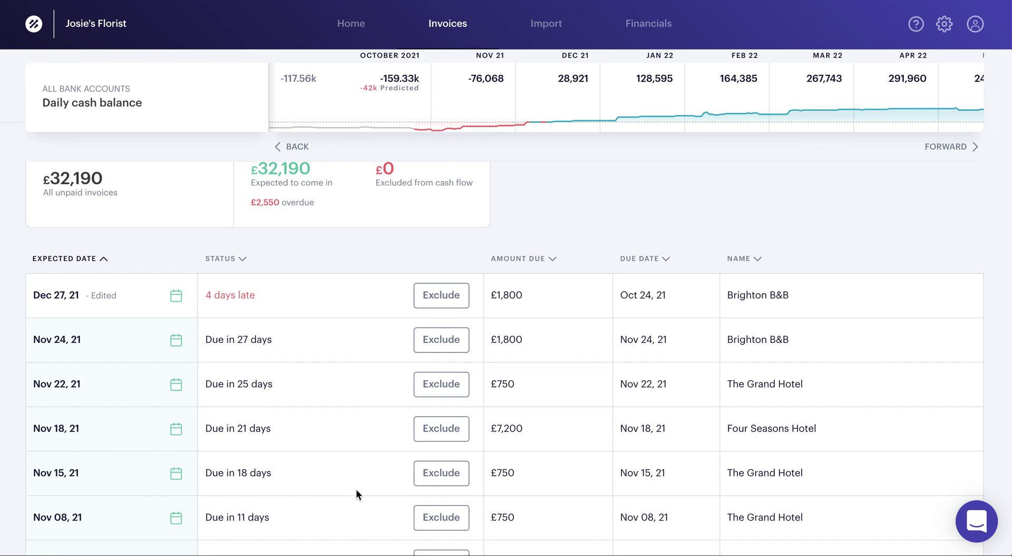
pyautogui.scroll(-5, 805, 435)
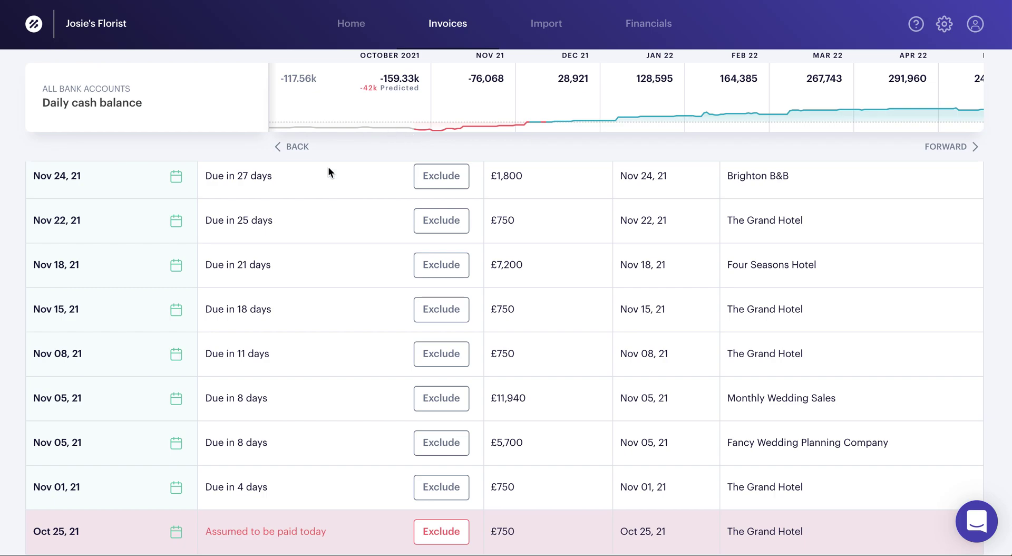
pyautogui.scroll(5, 293, 253)
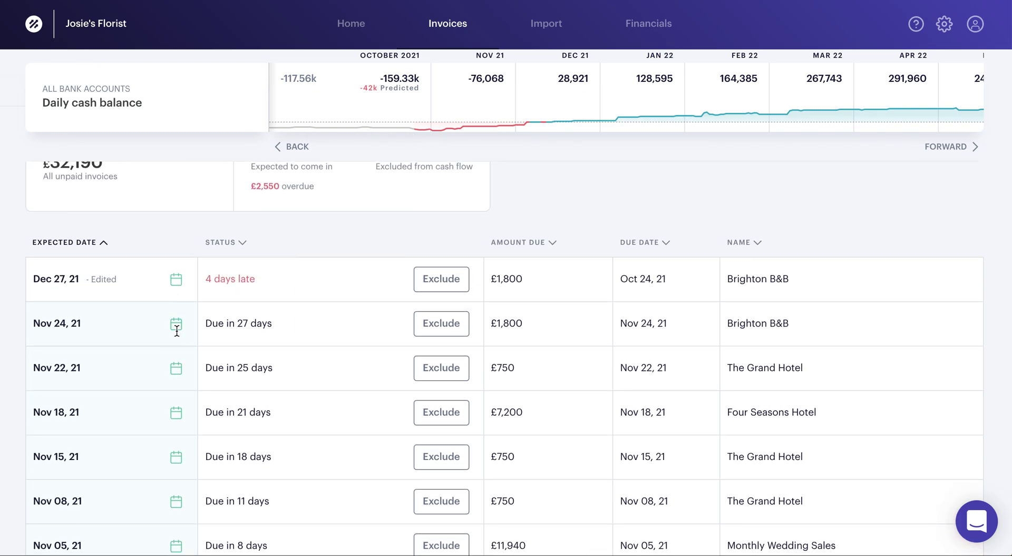
pyautogui.click(176, 324)
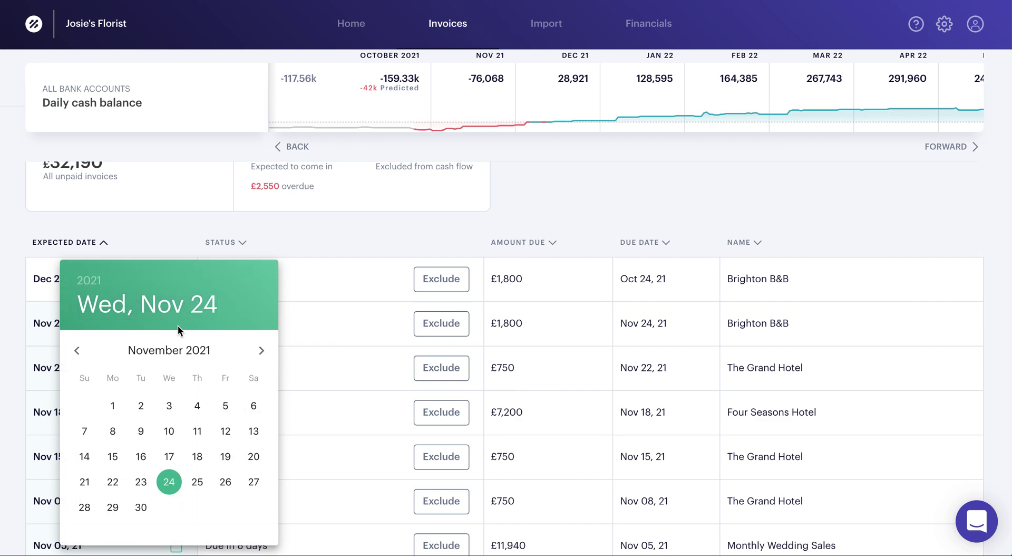
pyautogui.click(261, 351)
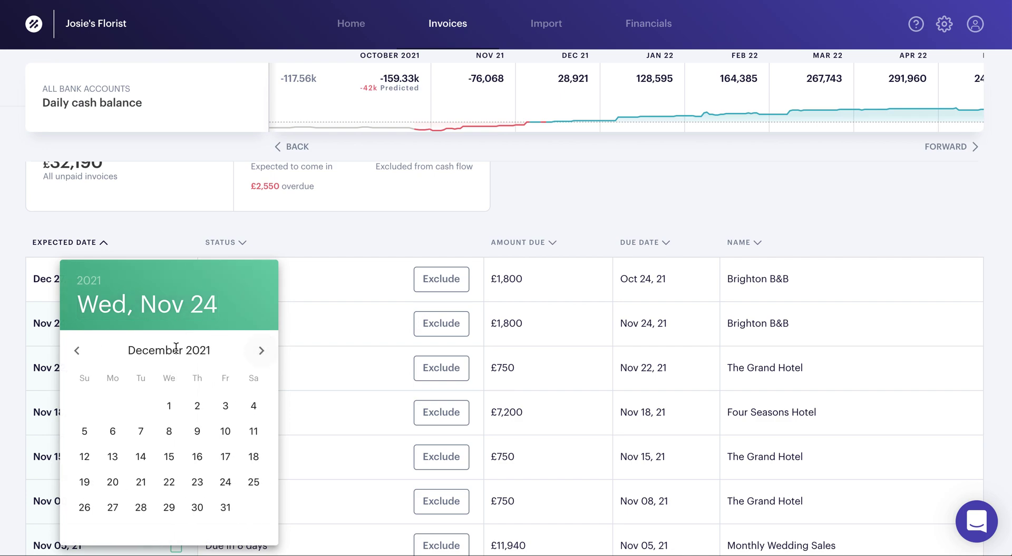
pyautogui.click(170, 406)
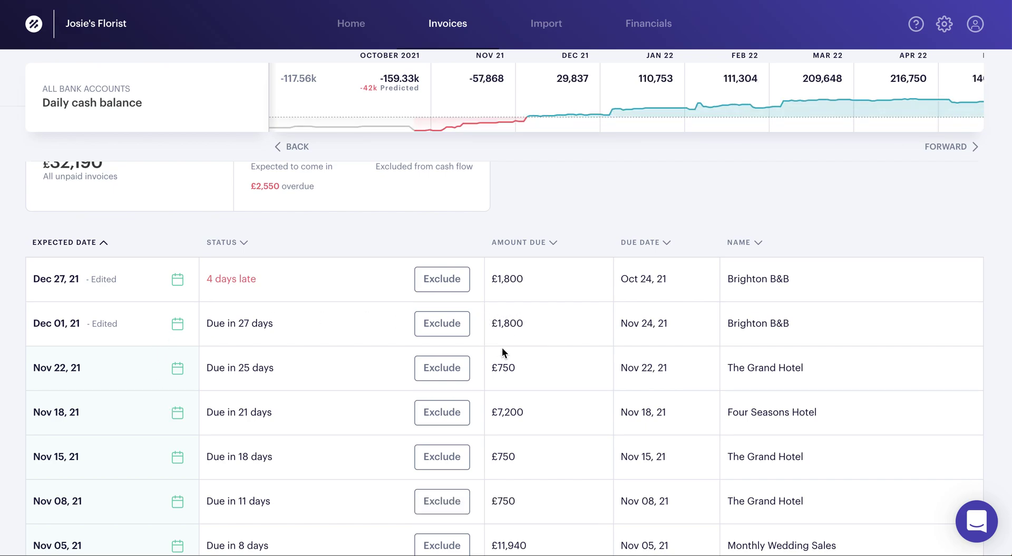
pyautogui.scroll(4, 502, 347)
# - In the unpaid bills list, exclude then re-include the Advisory Accountancy bill in cash flow
pyautogui.click(207, 273)
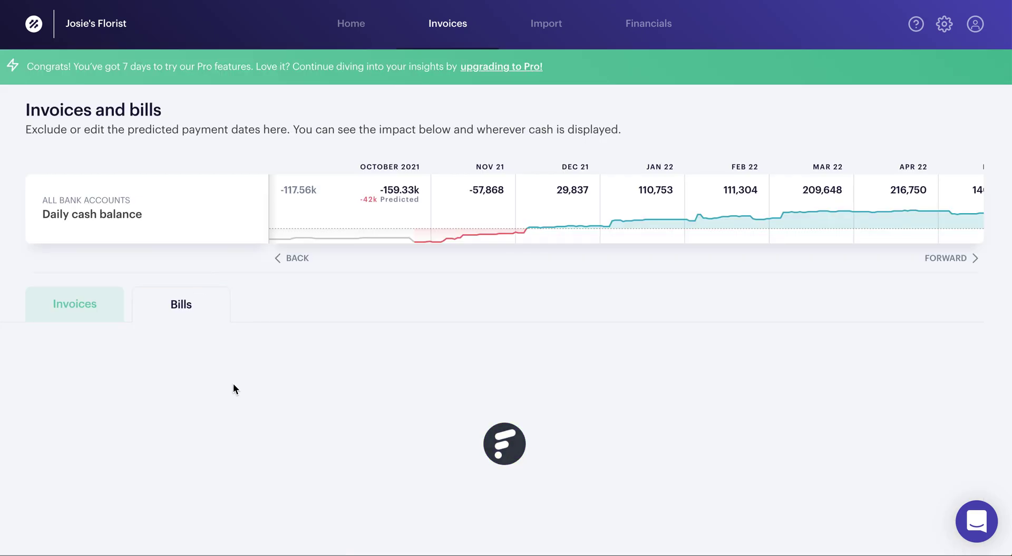
pyautogui.scroll(-5, 232, 385)
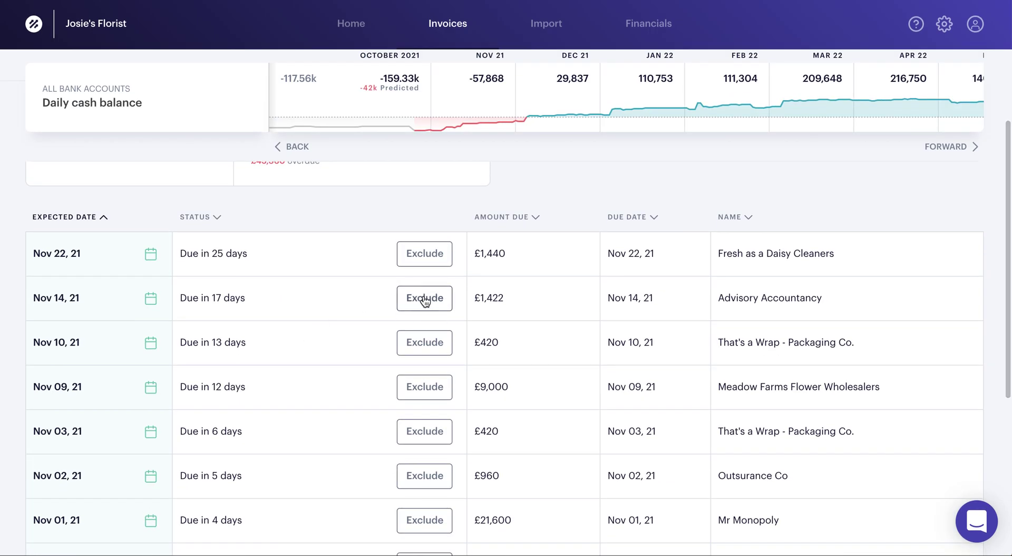
pyautogui.click(425, 298)
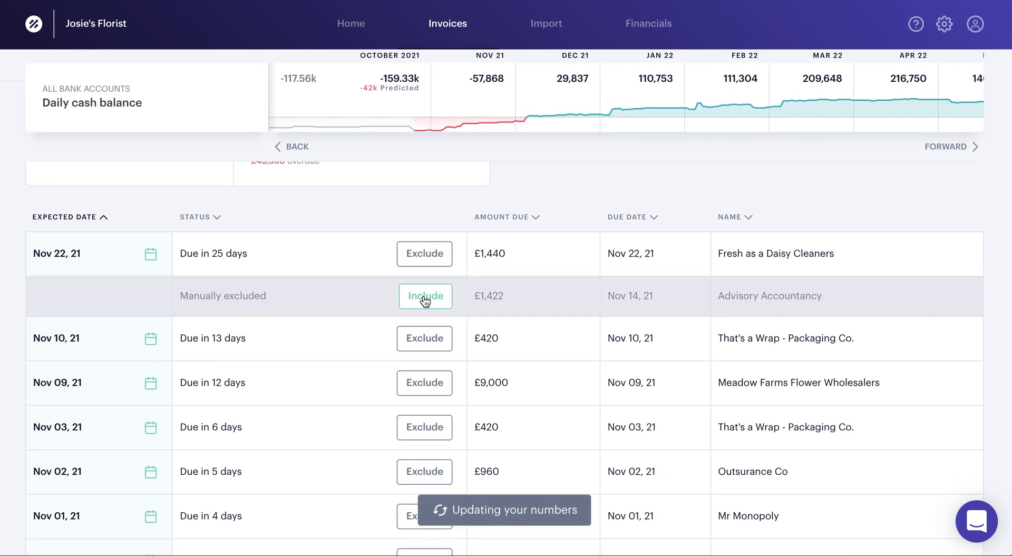
pyautogui.click(425, 297)
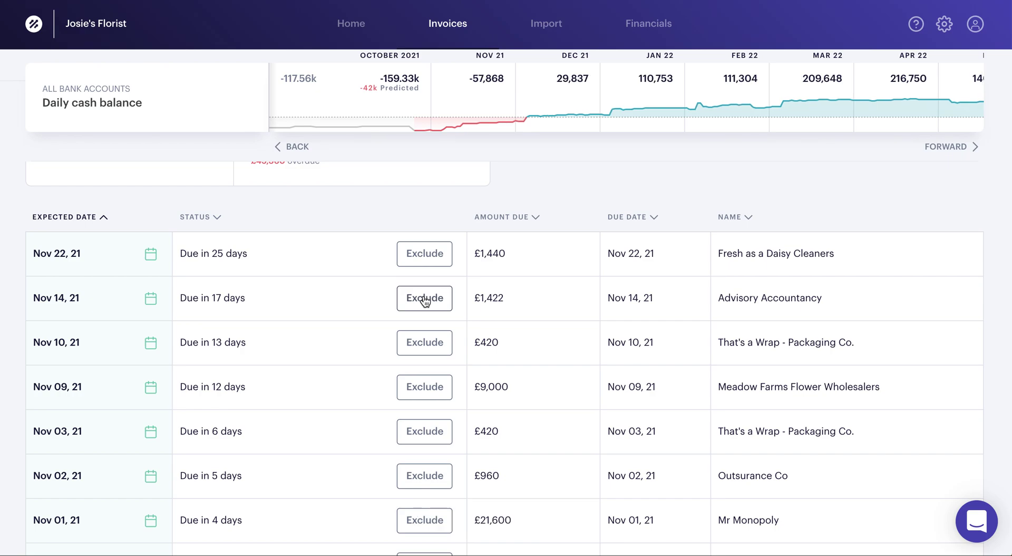
pyautogui.scroll(3, 425, 301)
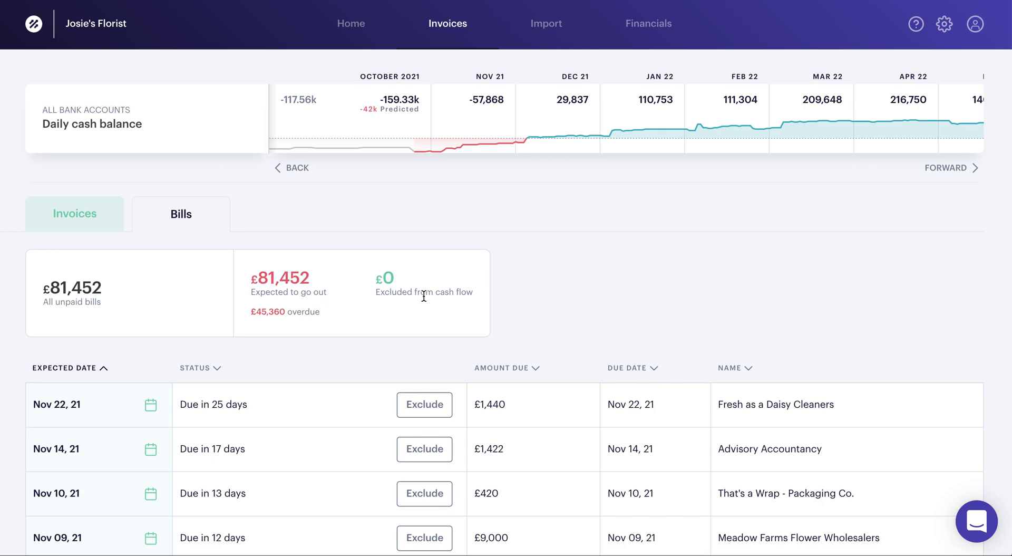
pyautogui.click(348, 26)
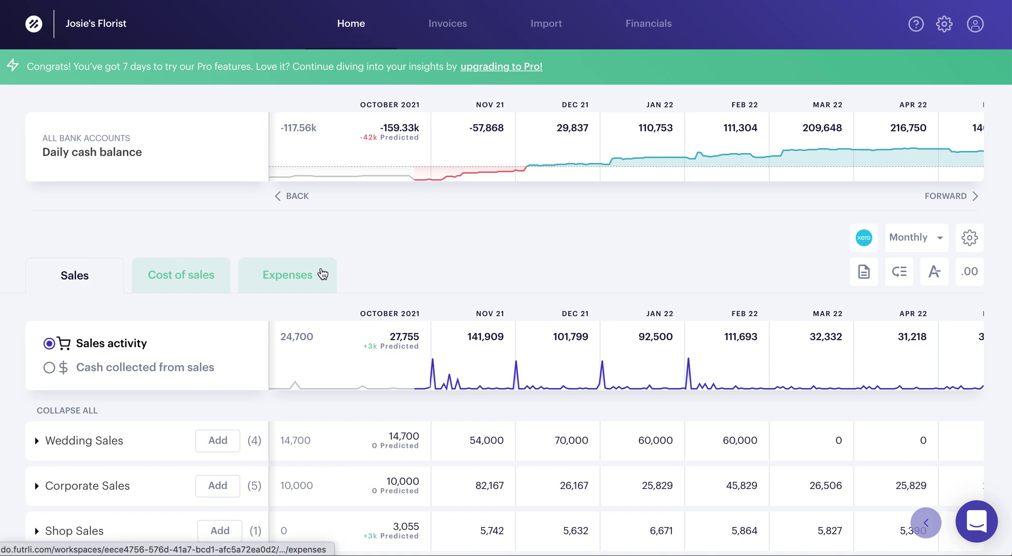
# - Collapse and then re-expand all the sales category rows in the forecast
pyautogui.click(57, 411)
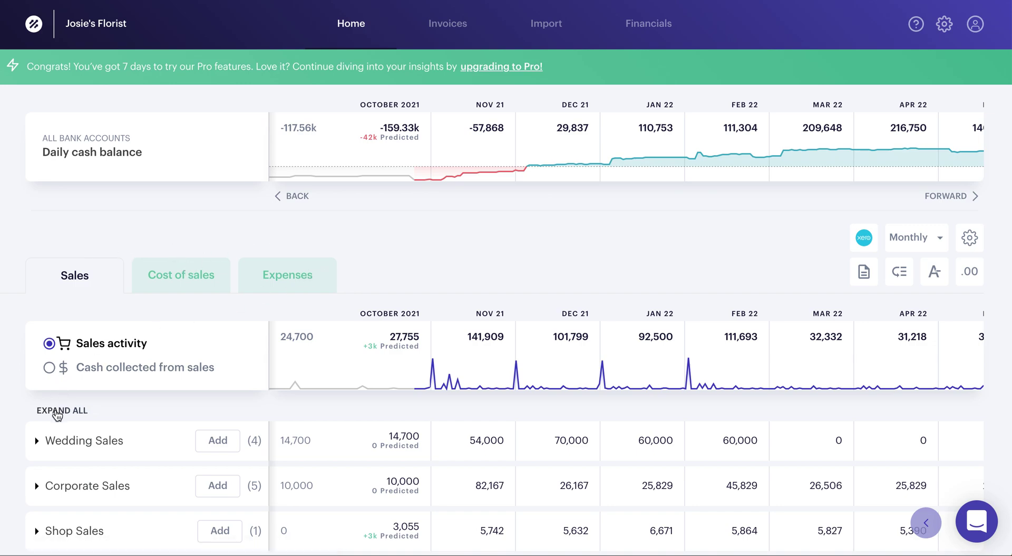
pyautogui.click(57, 414)
pyautogui.scroll(-3, 210, 489)
pyautogui.scroll(-4, 197, 440)
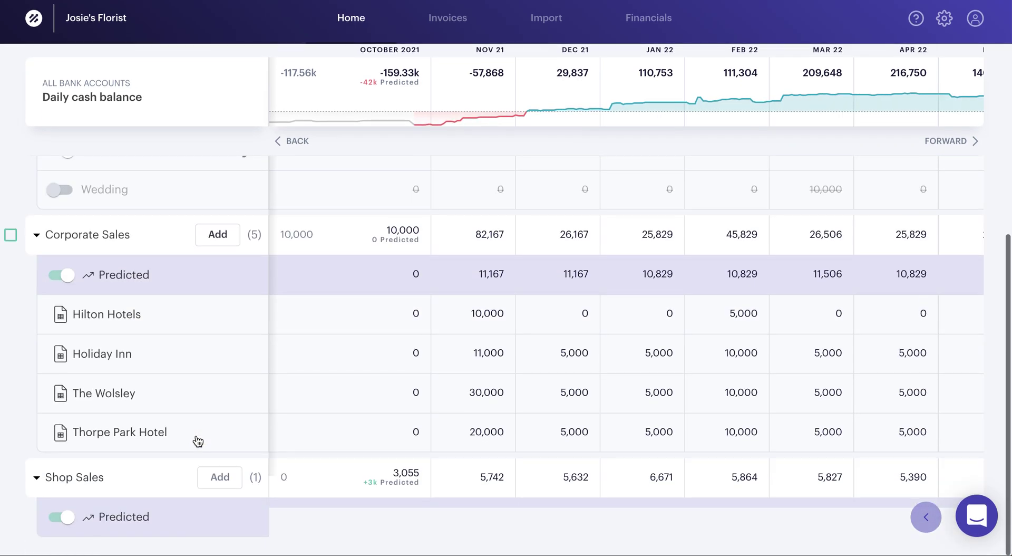
pyautogui.scroll(8, 197, 441)
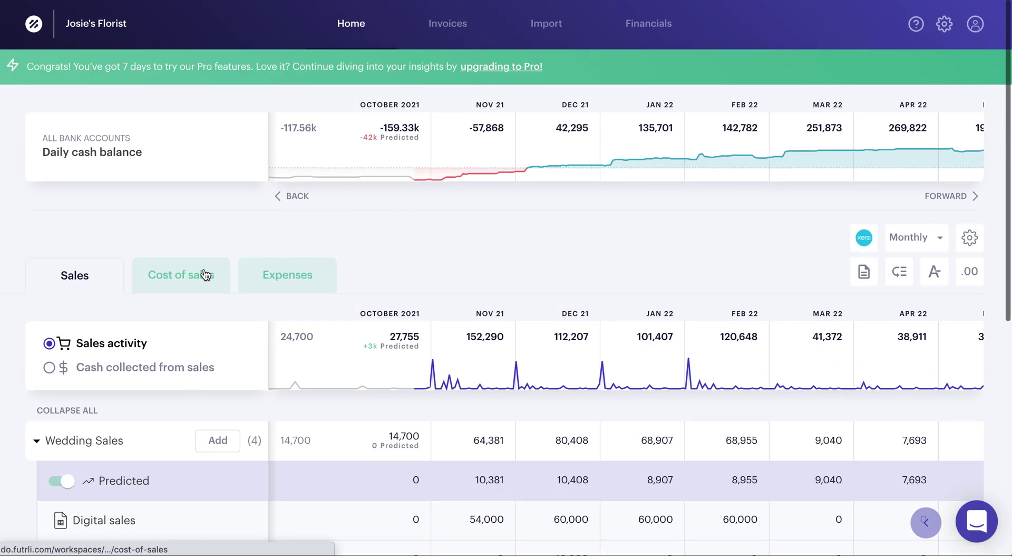
# - Switch between the Cost of sales and Expenses forecasts, ending on Cost of sales
pyautogui.click(206, 274)
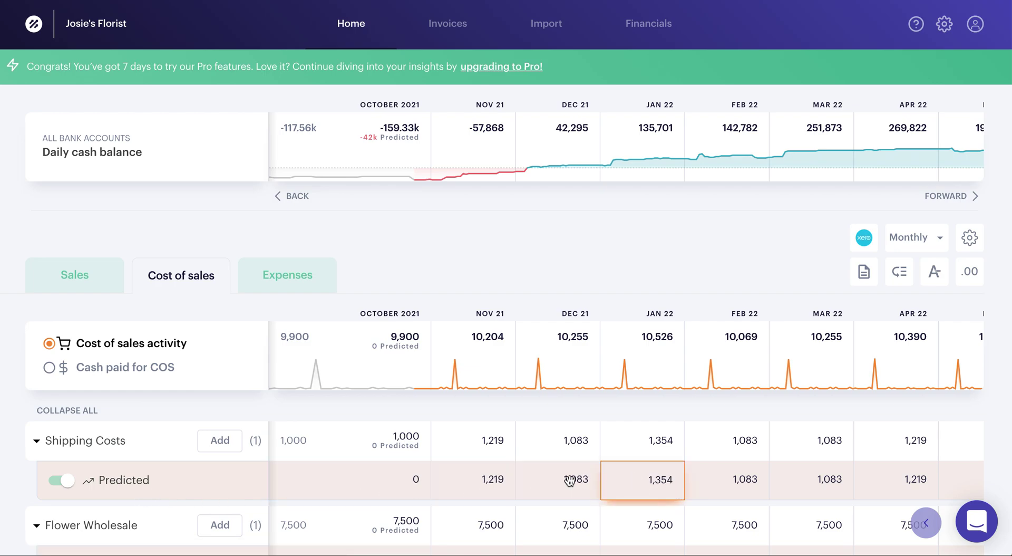
pyautogui.scroll(-3, 325, 501)
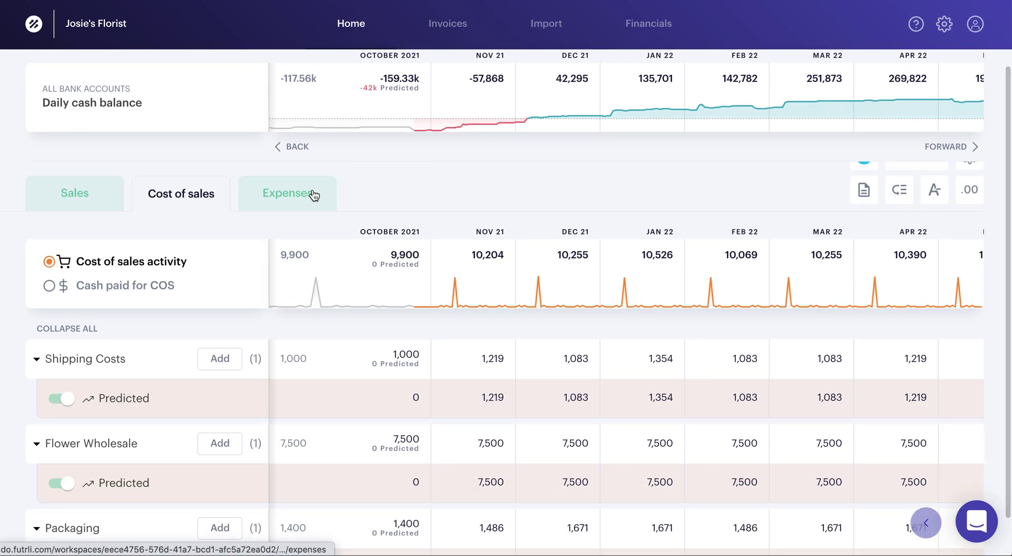
pyautogui.click(313, 195)
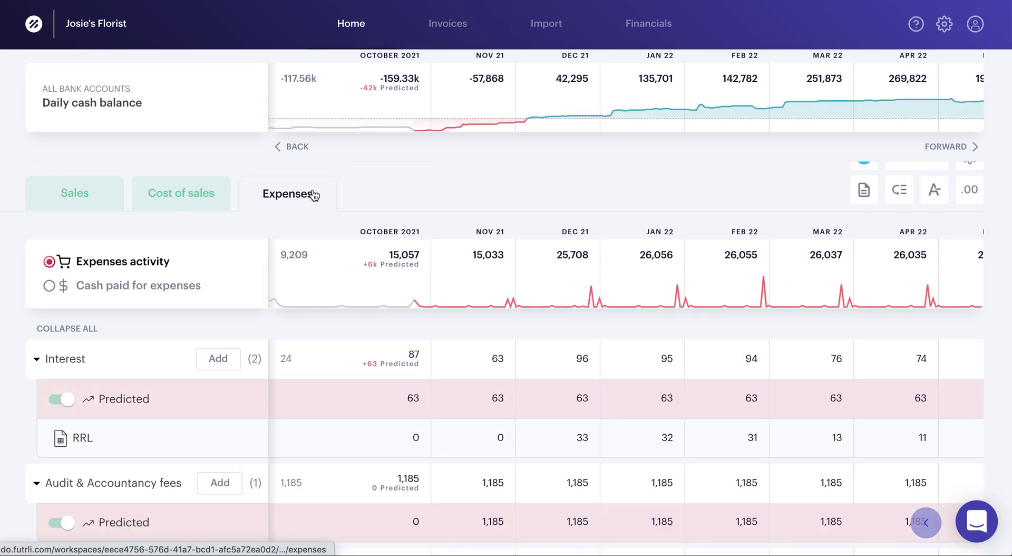
pyautogui.click(196, 194)
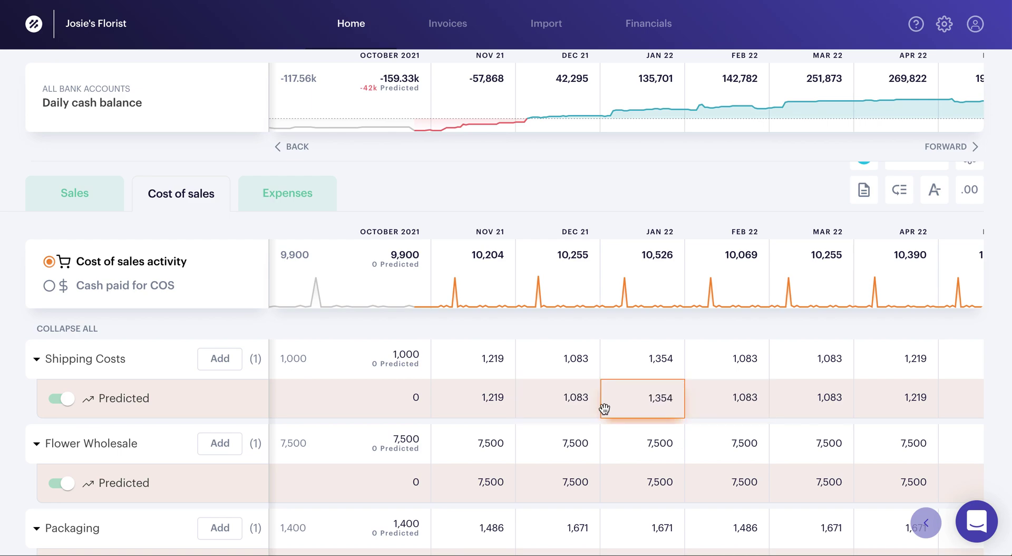
# - Open the Predictor breakdown for the Dec 21 Shipping Costs forecast
pyautogui.click(564, 404)
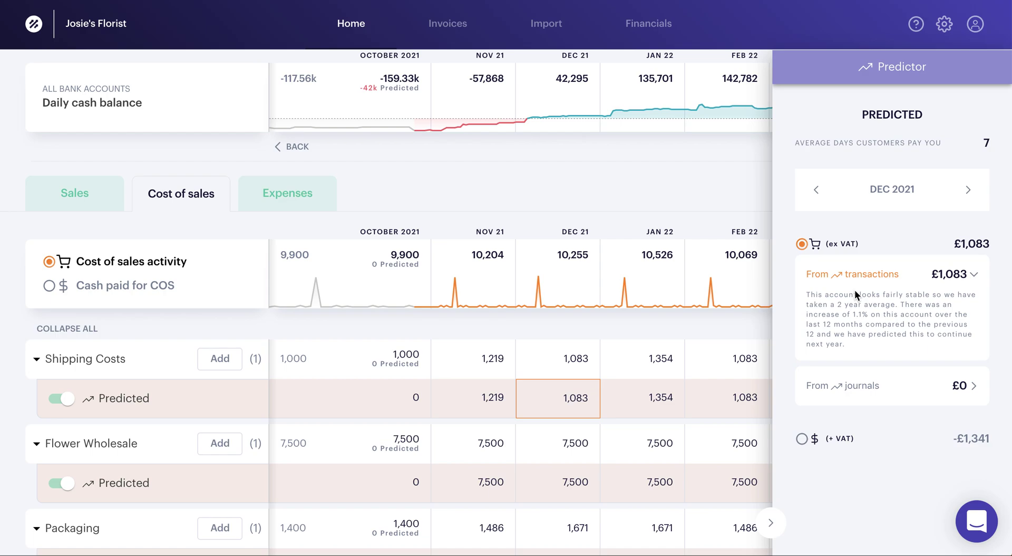
pyautogui.click(770, 523)
pyautogui.hscroll(-10, 627, 467)
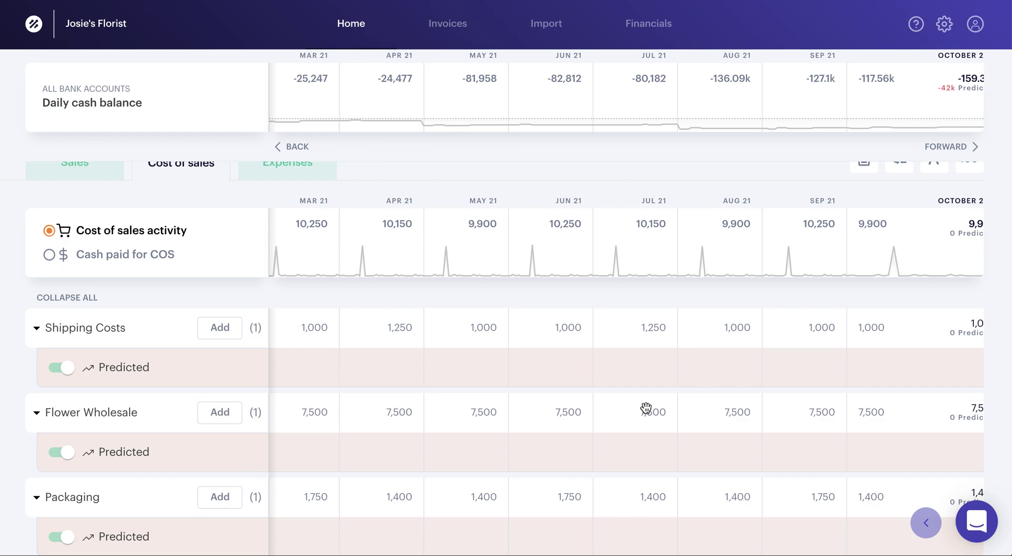
pyautogui.hscroll(10, 646, 408)
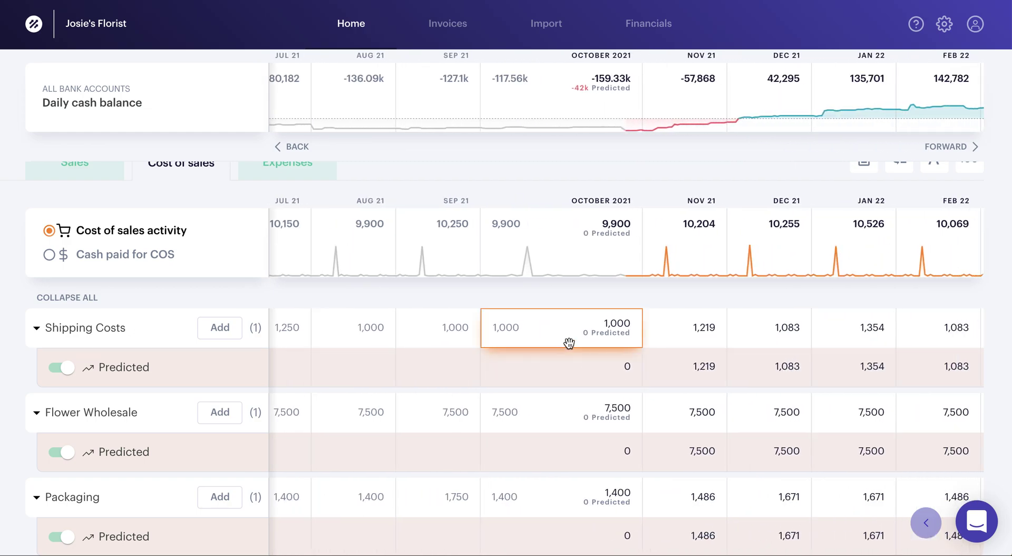
pyautogui.scroll(3, 569, 343)
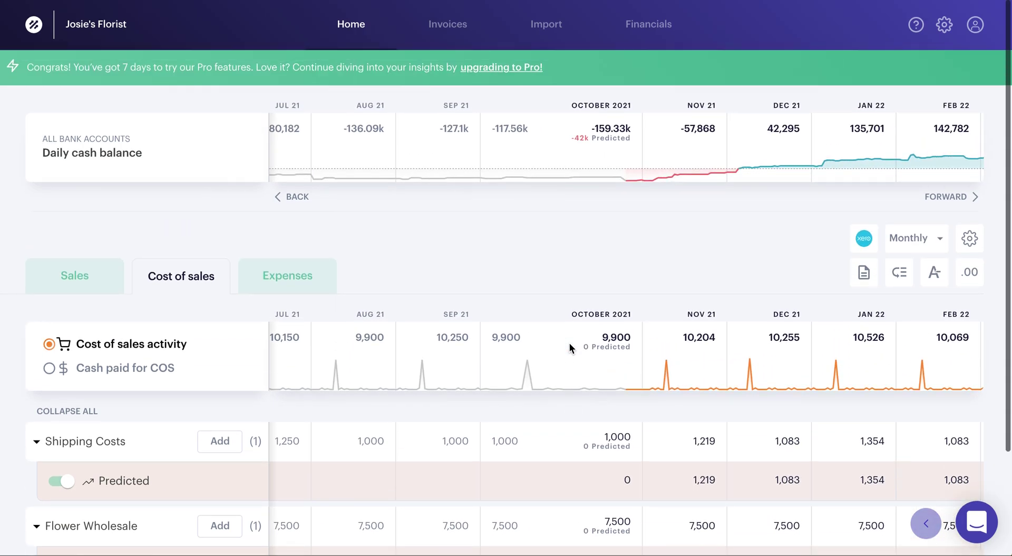
# - Inspect the Dec 2021 Rent prediction, expanding the £6,000 journals explanation and selecting 'Rent prepayment'
pyautogui.click(283, 281)
pyautogui.scroll(-7, 327, 464)
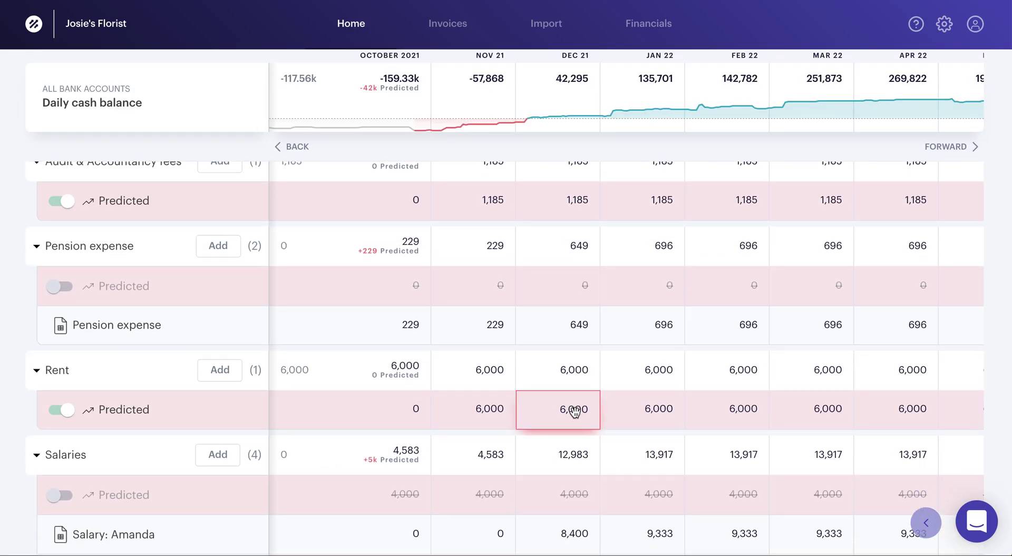
pyautogui.click(574, 410)
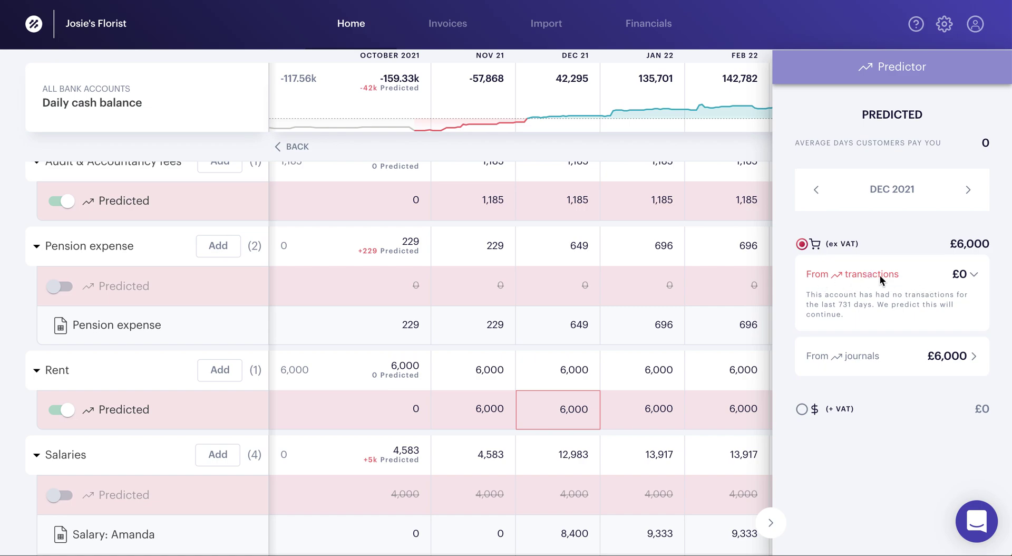
pyautogui.click(976, 354)
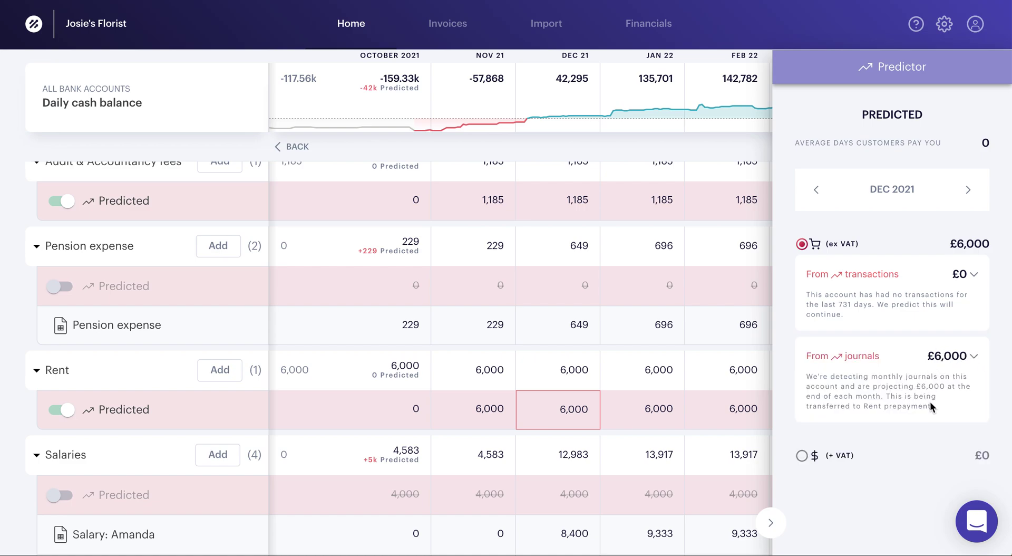
pyautogui.moveTo(934, 410); pyautogui.dragTo(862, 406)
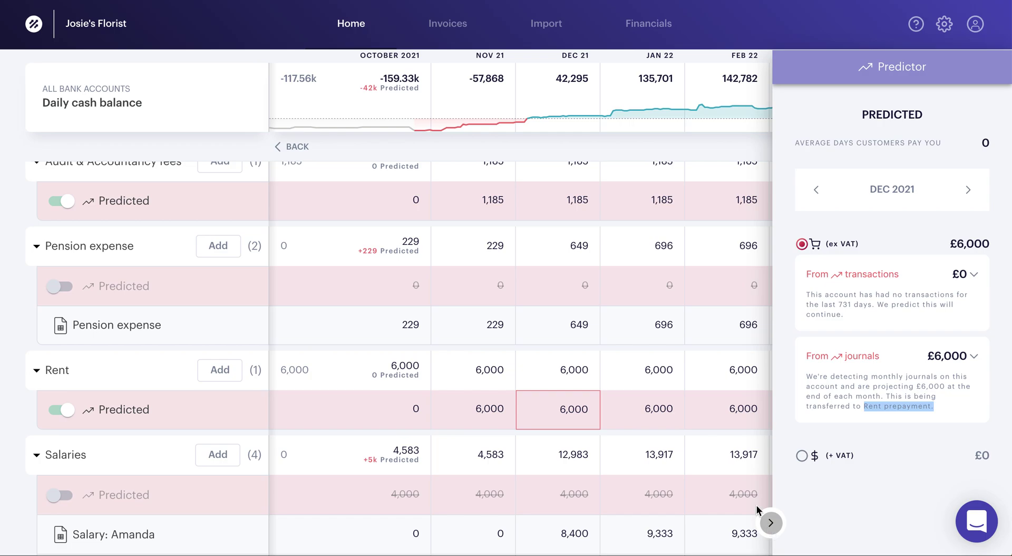
pyautogui.click(769, 523)
# - Add a Freestyle prediction named 'New shop' under Shop Sales
pyautogui.scroll(5, 710, 395)
pyautogui.scroll(3, 710, 395)
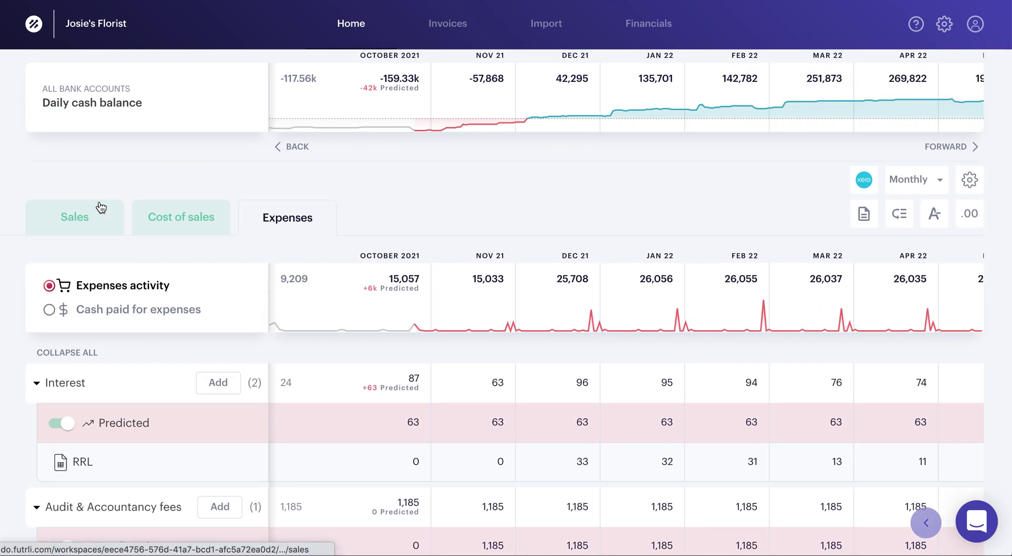
pyautogui.click(100, 218)
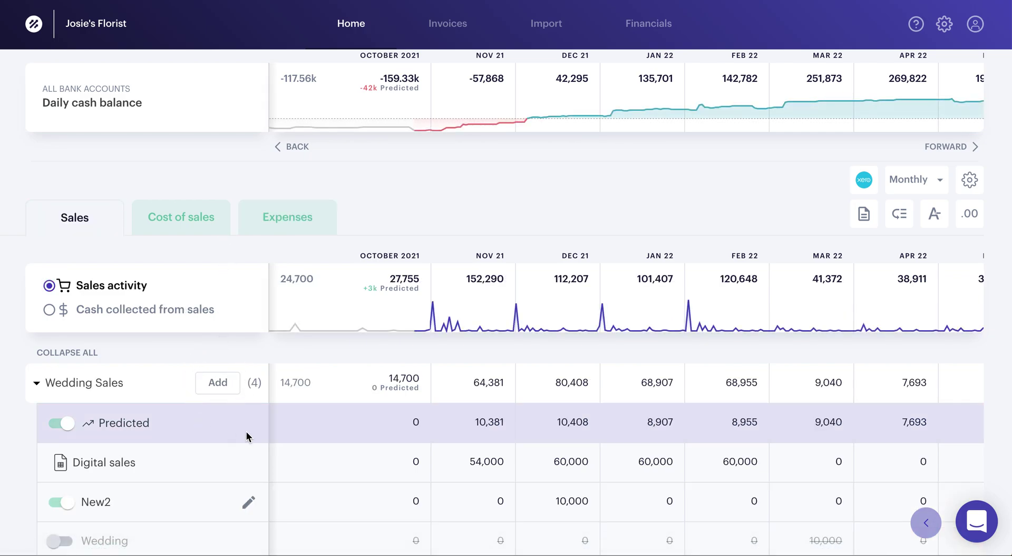
pyautogui.scroll(-7, 246, 431)
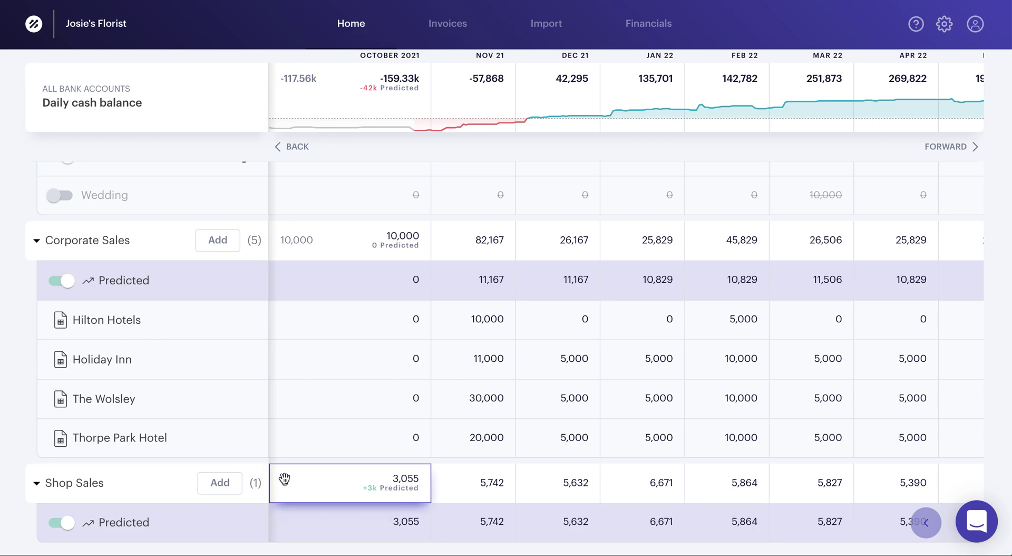
pyautogui.click(227, 486)
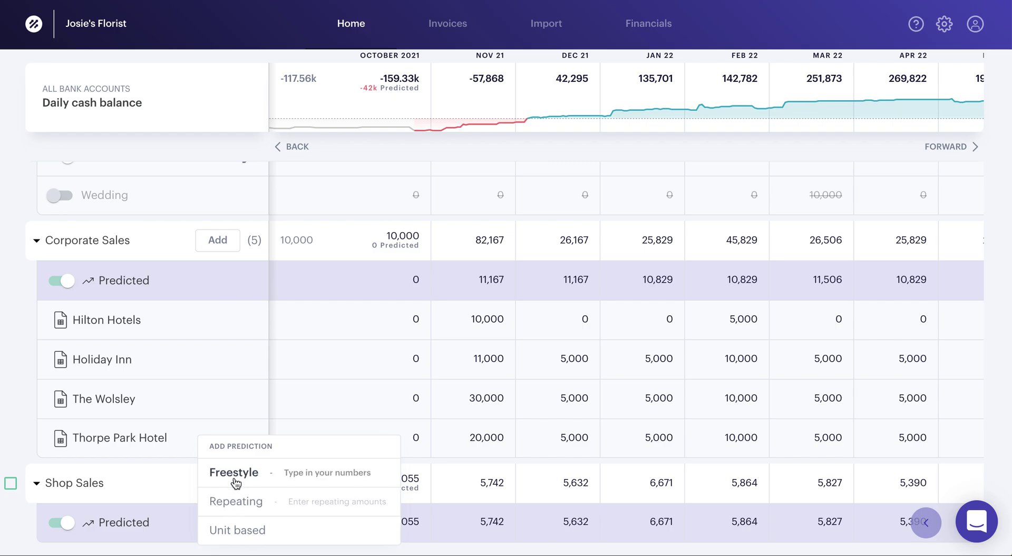
pyautogui.click(235, 477)
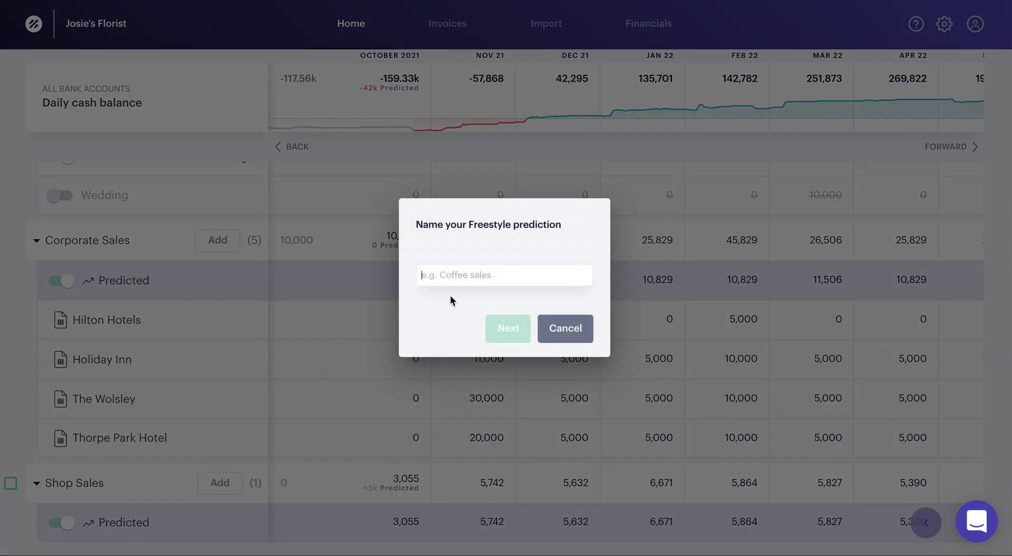
pyautogui.write('New shop')
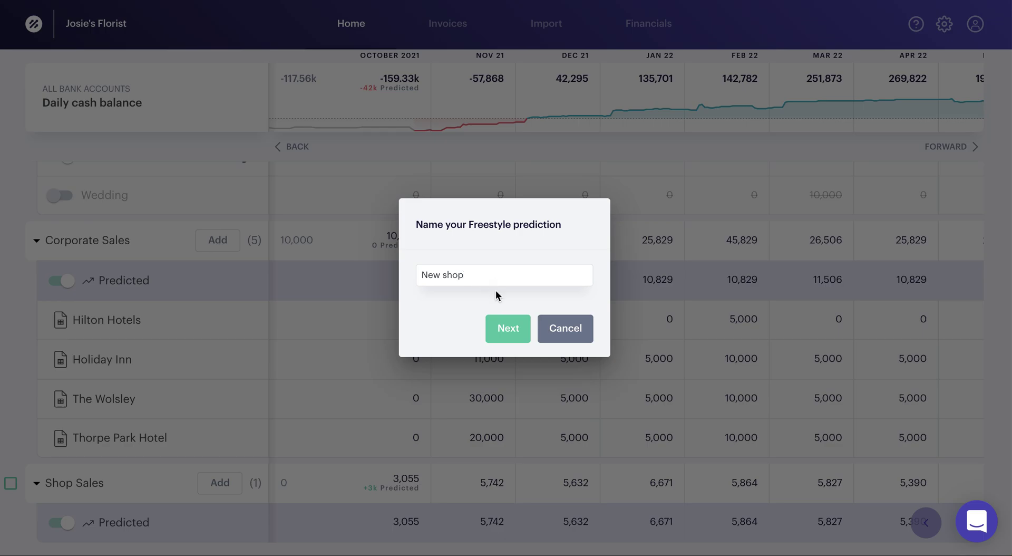
pyautogui.click(514, 327)
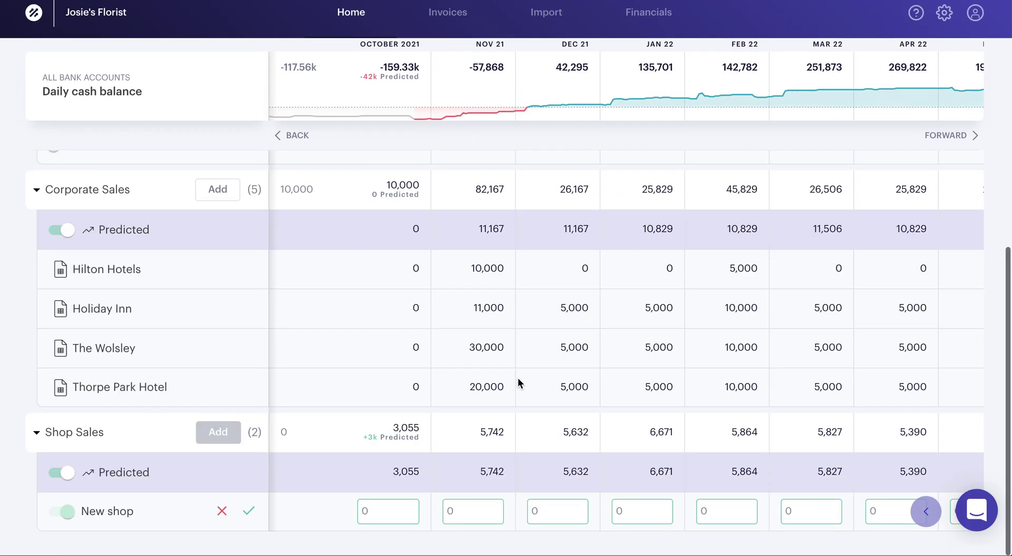
# - Enter 500 for New shop in Dec 21 and Jan 22
pyautogui.click(452, 521)
pyautogui.click(548, 528)
pyautogui.write('500')
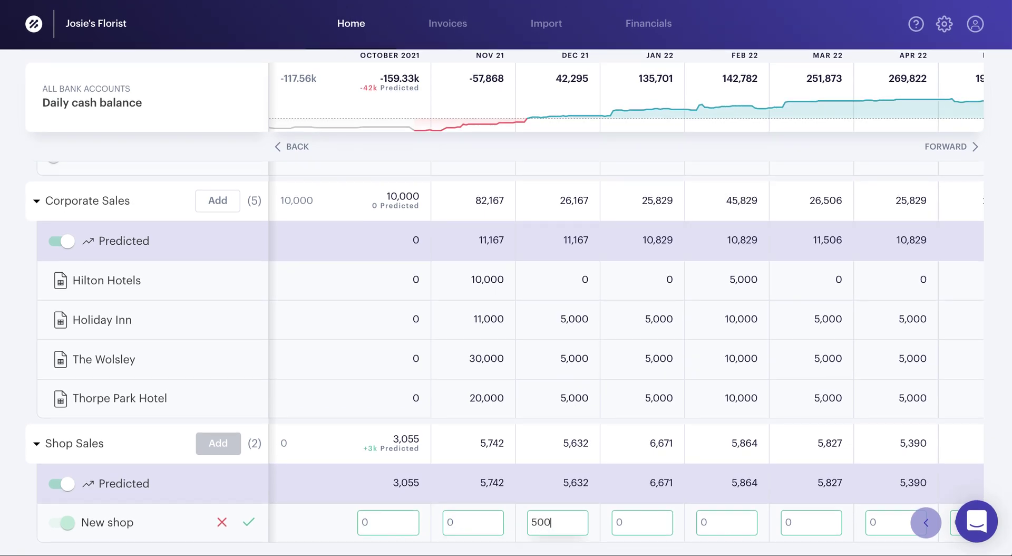
pyautogui.press('Tab')
pyautogui.write('500')
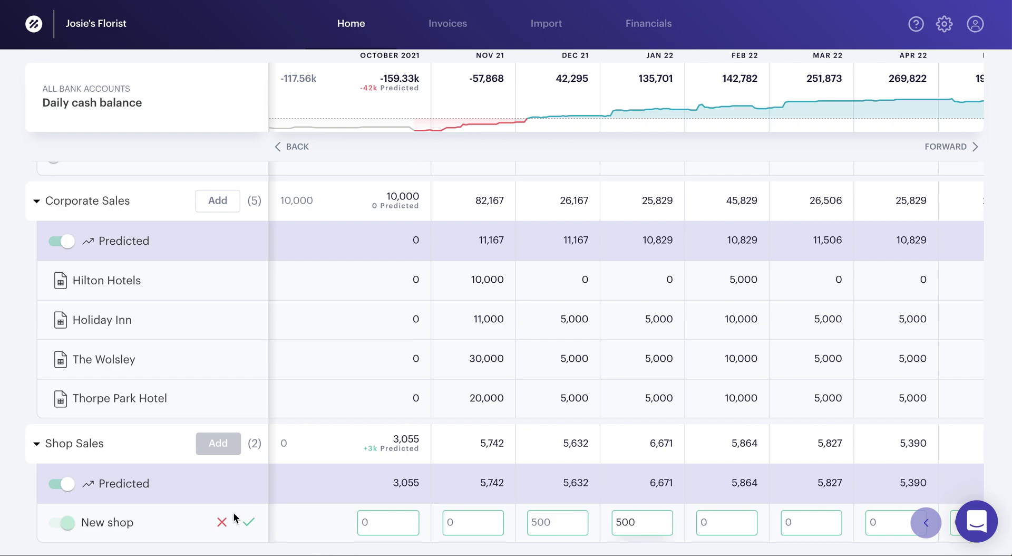
pyautogui.click(250, 524)
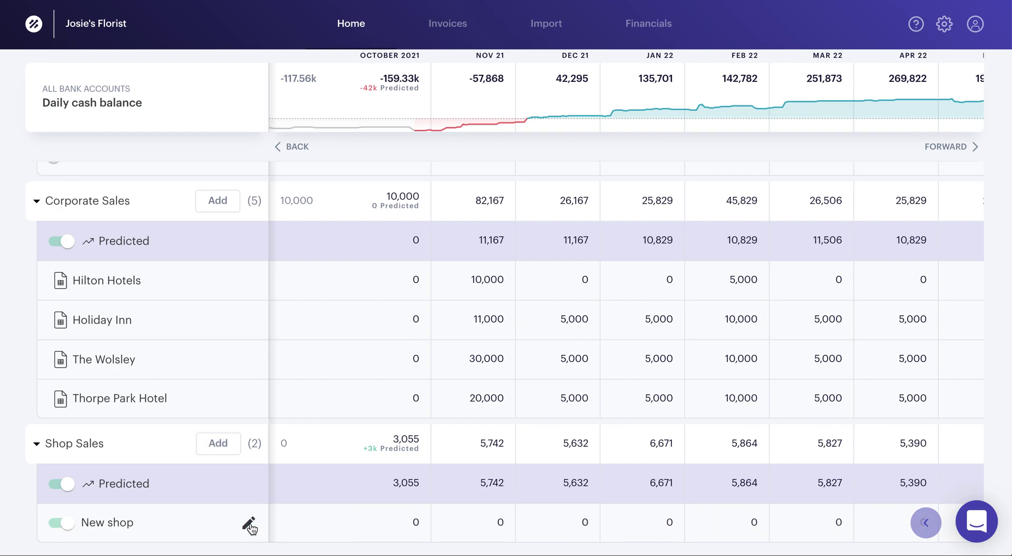
# - Set New shop's cash impact to a single payment paid the same day and update
pyautogui.click(249, 524)
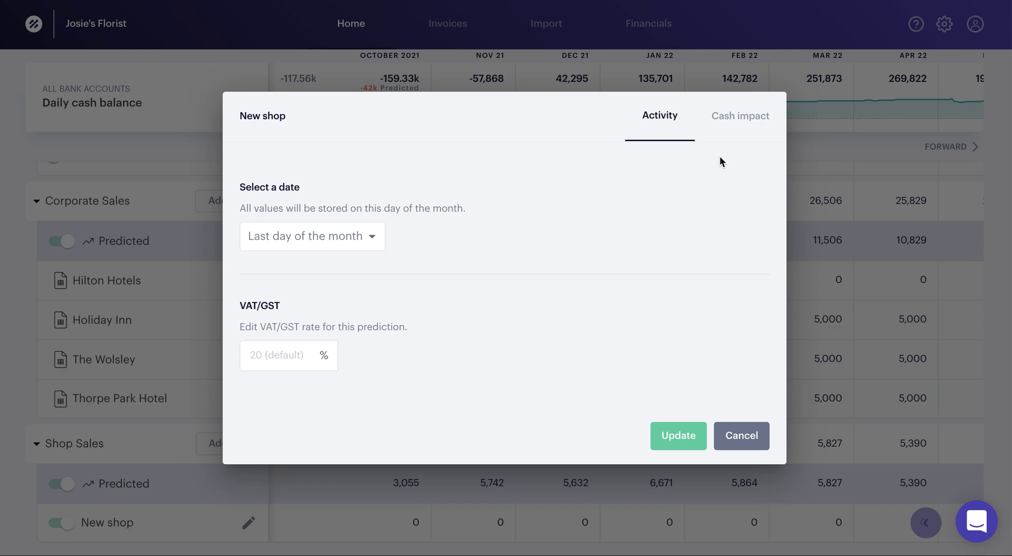
pyautogui.click(741, 119)
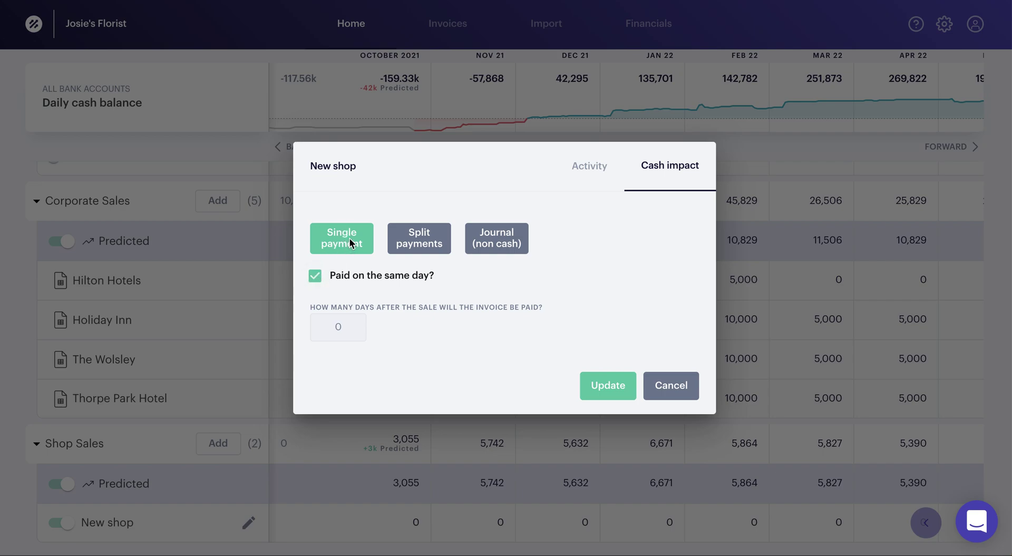
pyautogui.click(315, 275)
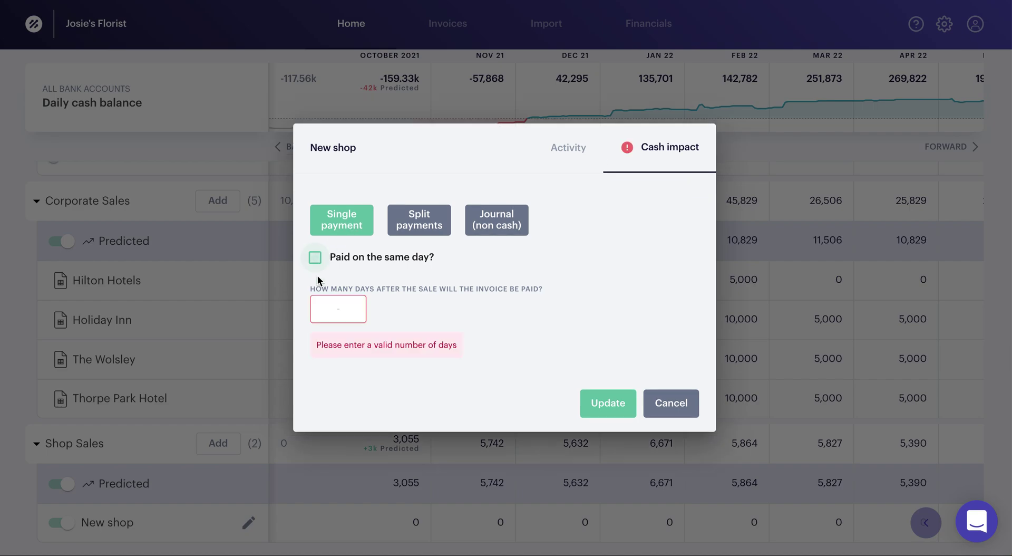
pyautogui.click(332, 311)
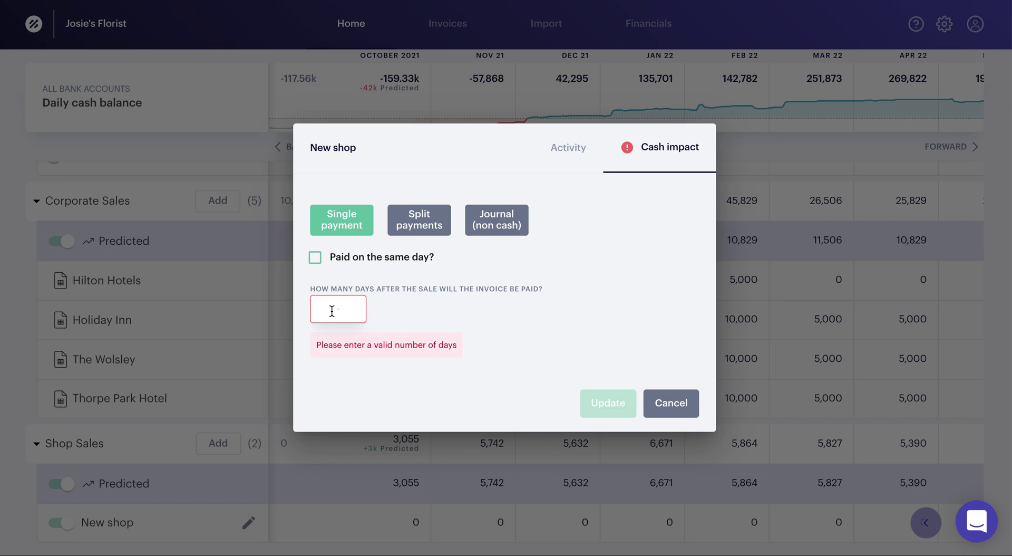
pyautogui.click(419, 222)
pyautogui.click(567, 266)
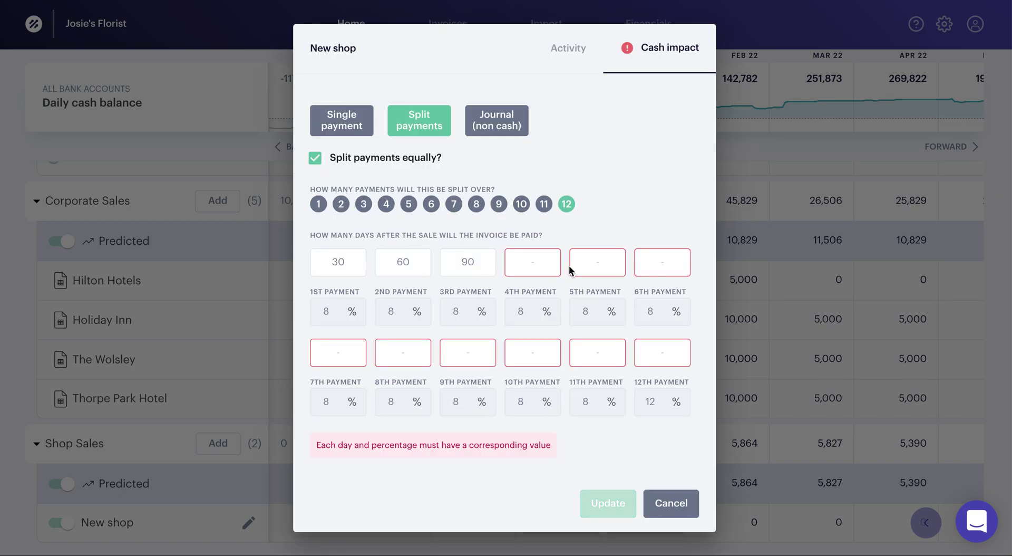
pyautogui.click(315, 157)
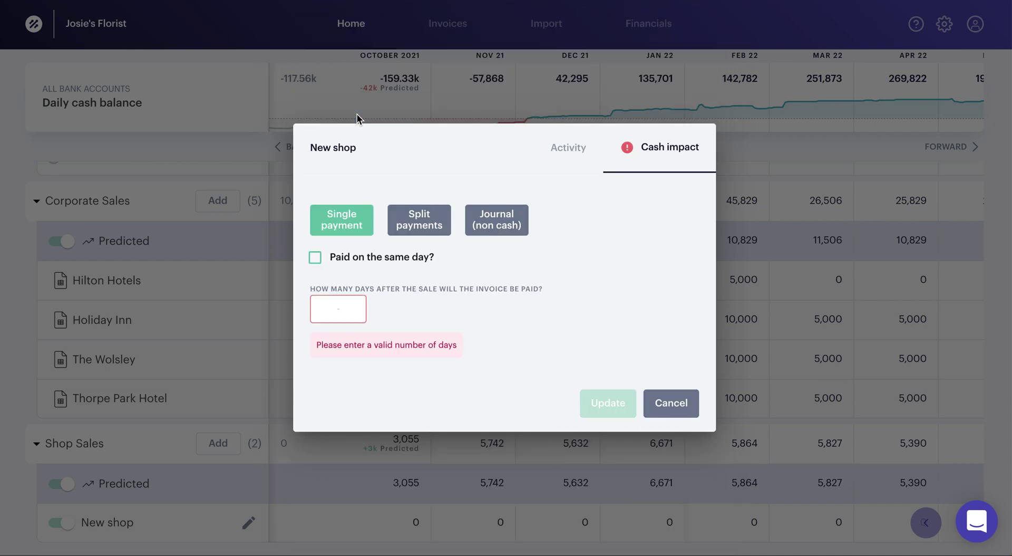
pyautogui.click(316, 257)
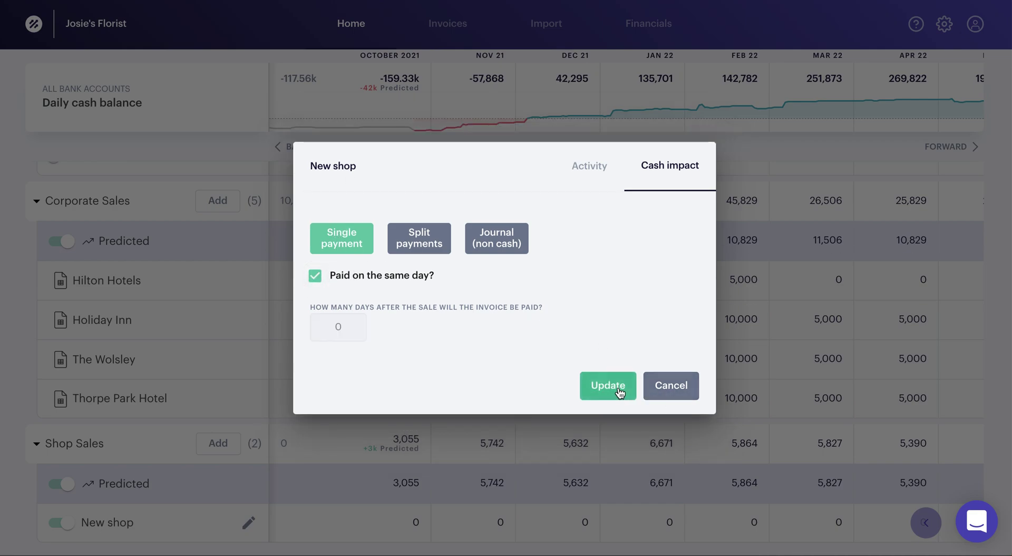
pyautogui.click(619, 392)
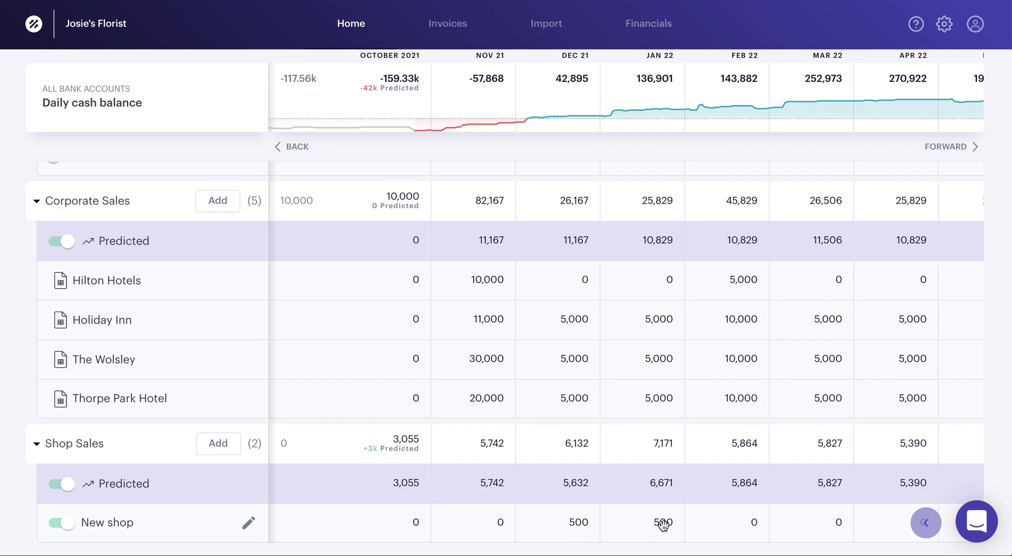
# - Switch the sales forecast to Cash collected from sales and view the Shop Sales rows
pyautogui.scroll(8, 595, 438)
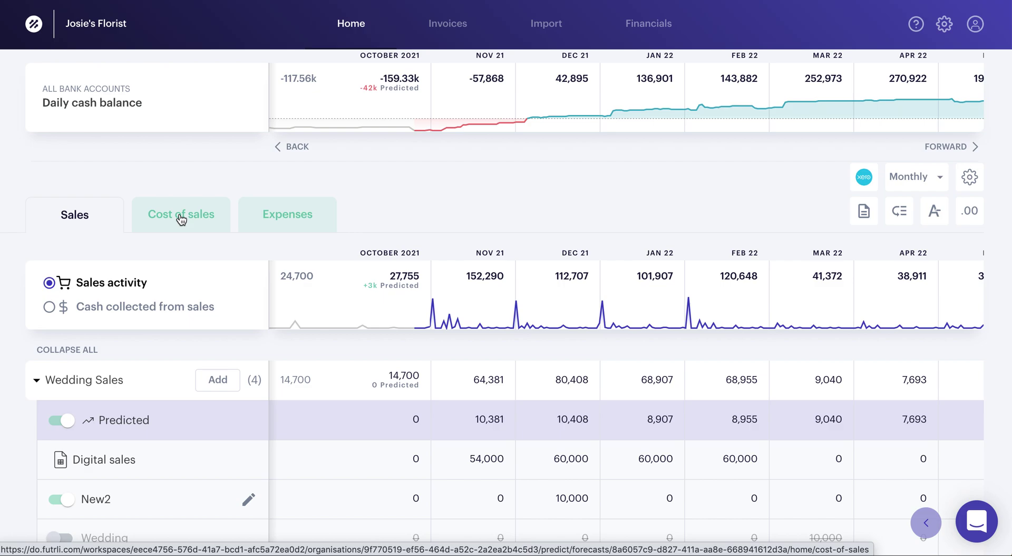
pyautogui.click(50, 308)
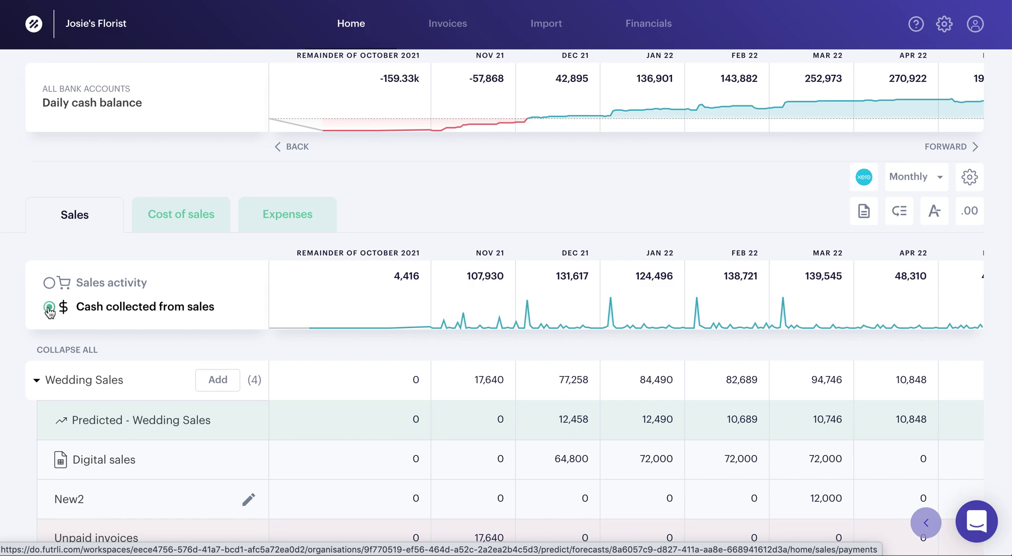
pyautogui.scroll(-8, 375, 452)
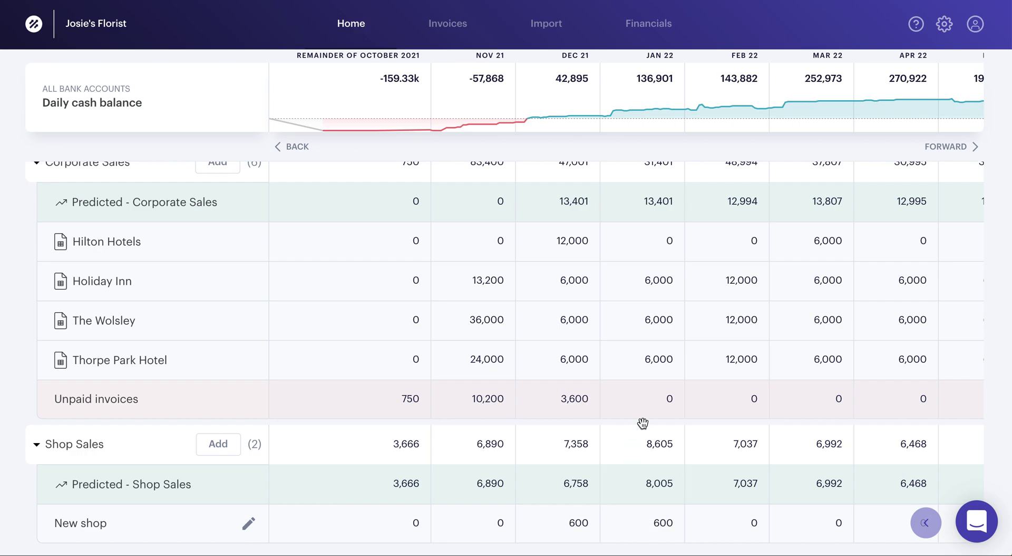
# - On the Balance sheet, highlight the predicted cash figure and open then cancel the deferred VAT/GST form
pyautogui.click(651, 26)
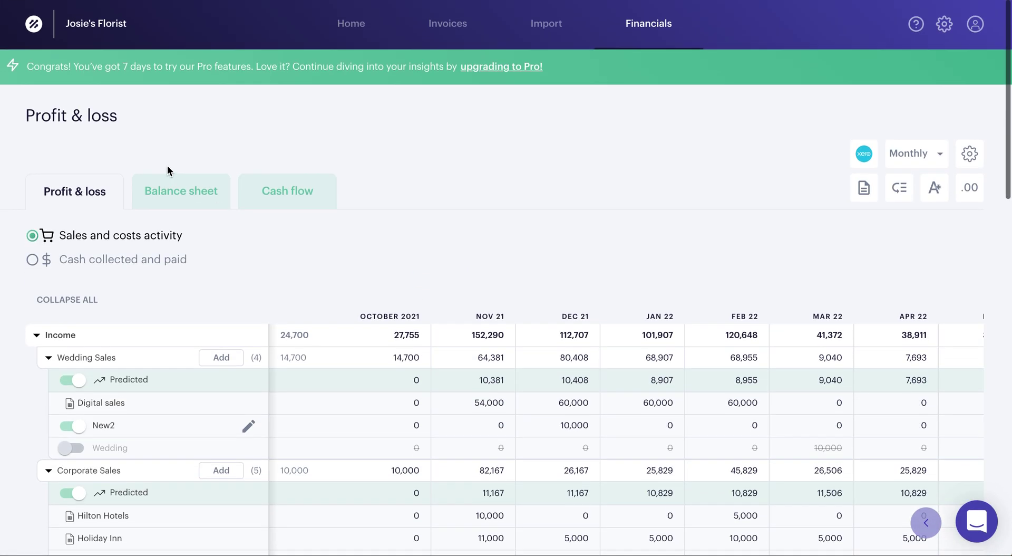
pyautogui.click(173, 190)
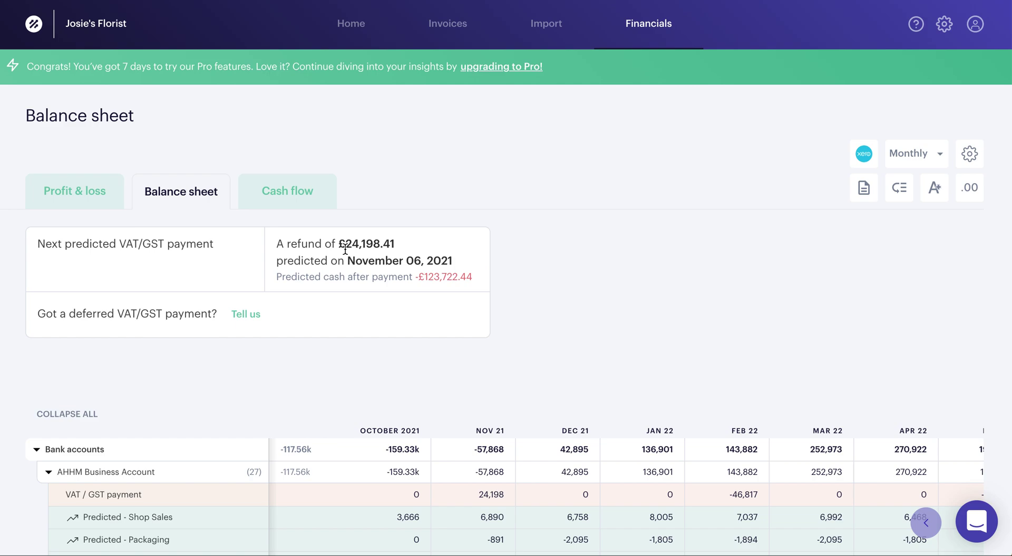
pyautogui.moveTo(469, 274); pyautogui.dragTo(413, 274)
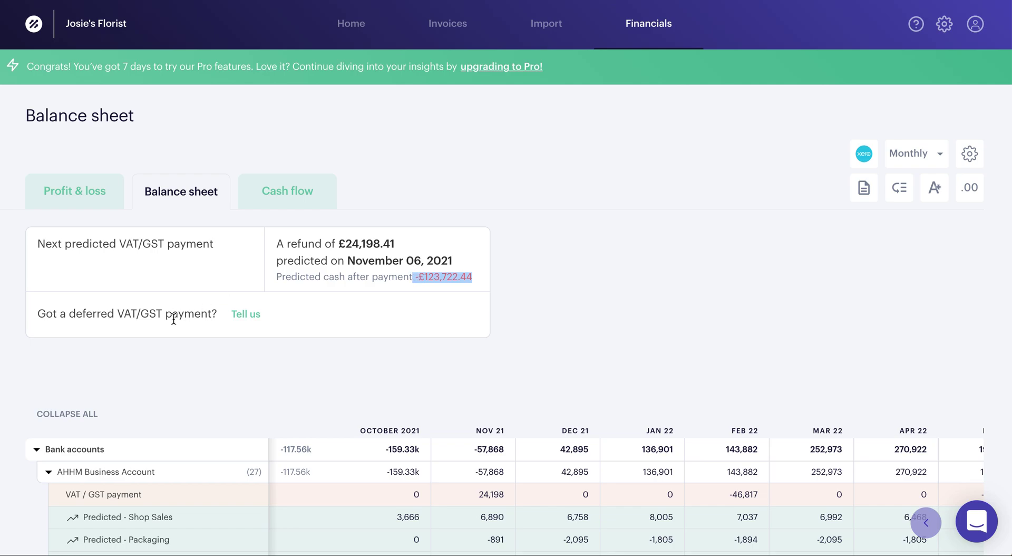
pyautogui.click(245, 314)
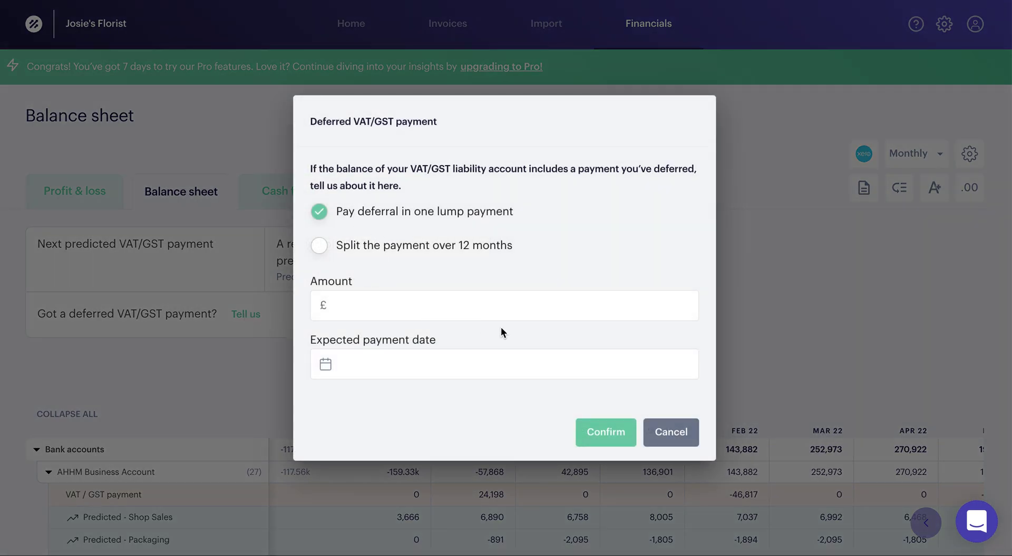
pyautogui.click(672, 434)
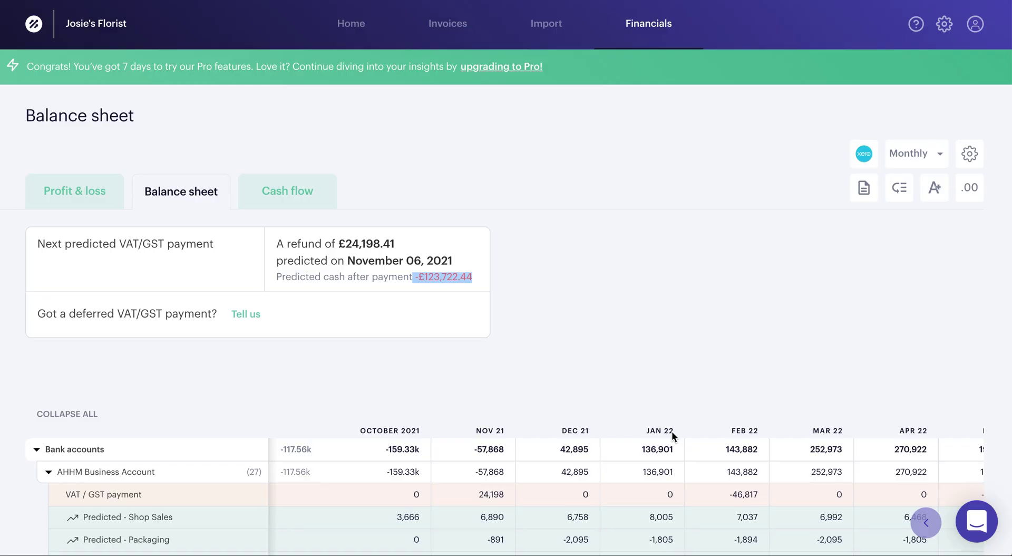
pyautogui.click(351, 26)
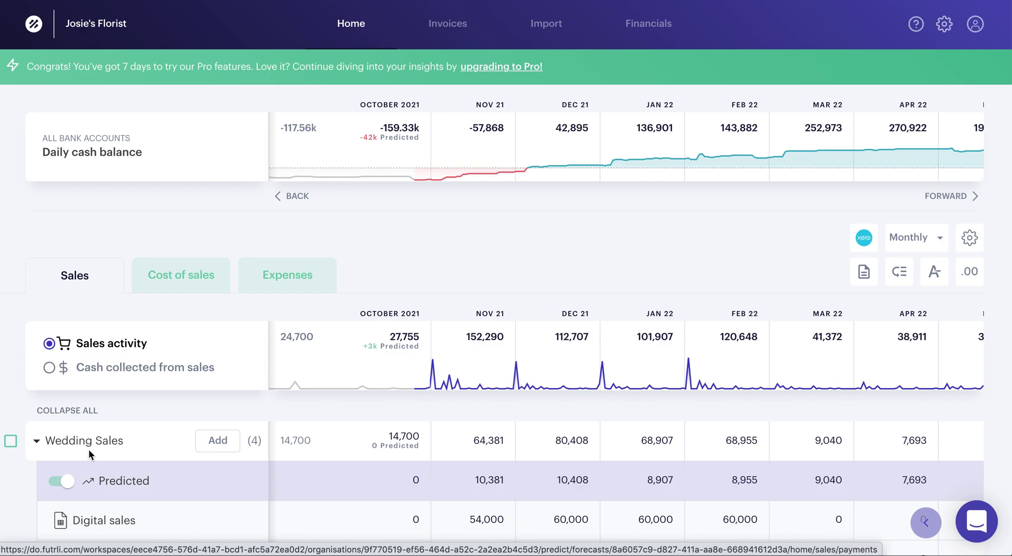
# - Browse the Import page's Google Sheets hot-link templates, including UK payroll
pyautogui.scroll(-1, 106, 459)
pyautogui.scroll(-1, 105, 460)
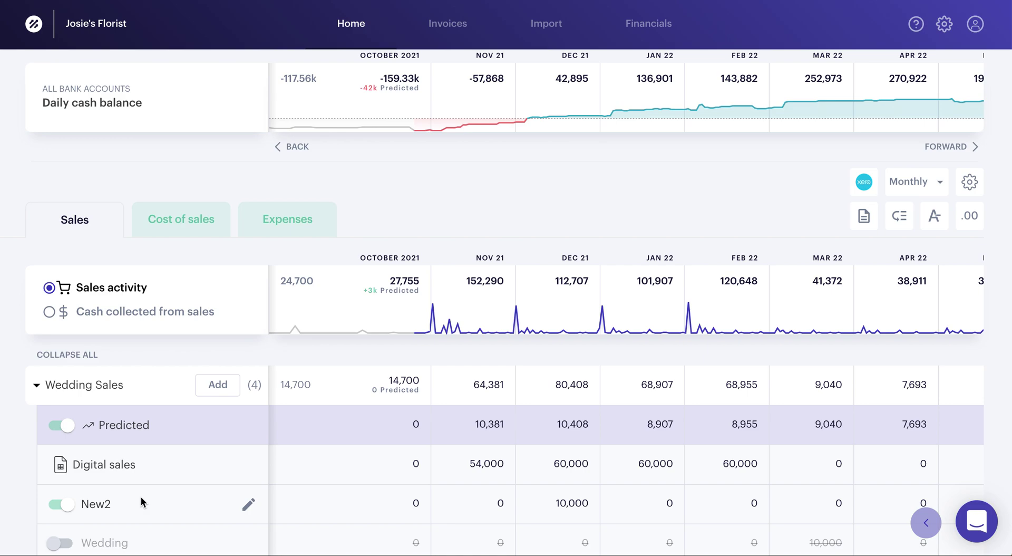
pyautogui.click(549, 29)
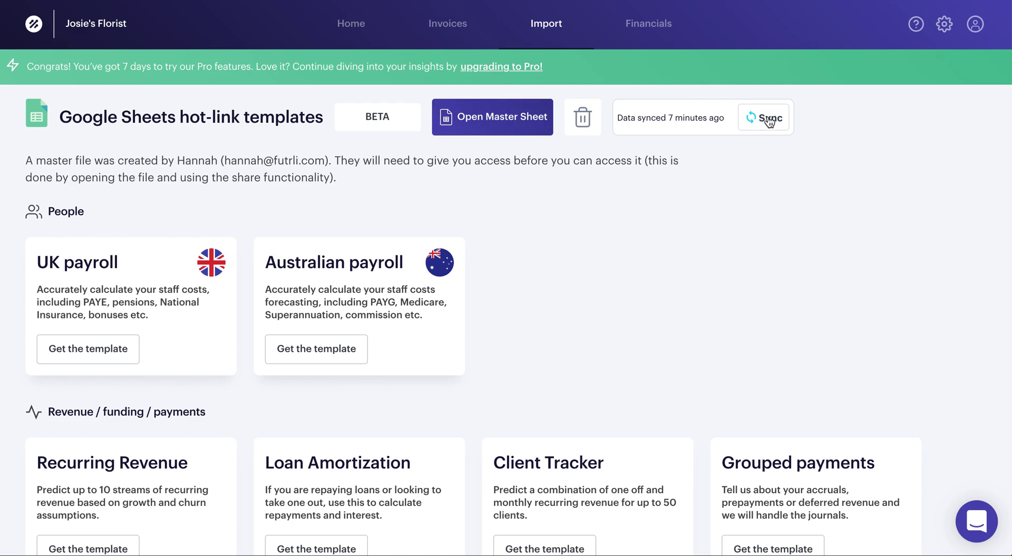
pyautogui.scroll(-3, 585, 346)
pyautogui.scroll(2, 585, 346)
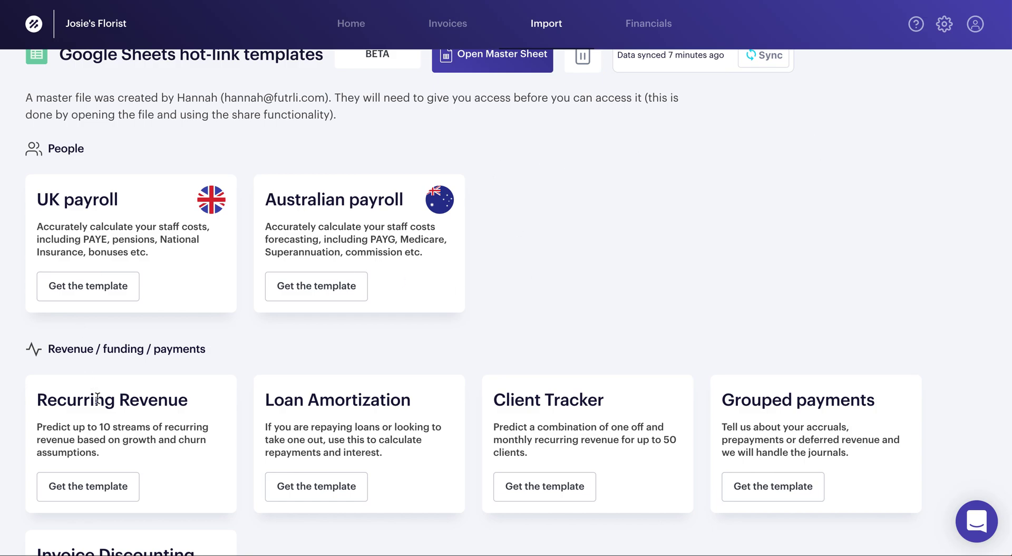
pyautogui.scroll(-3, 105, 388)
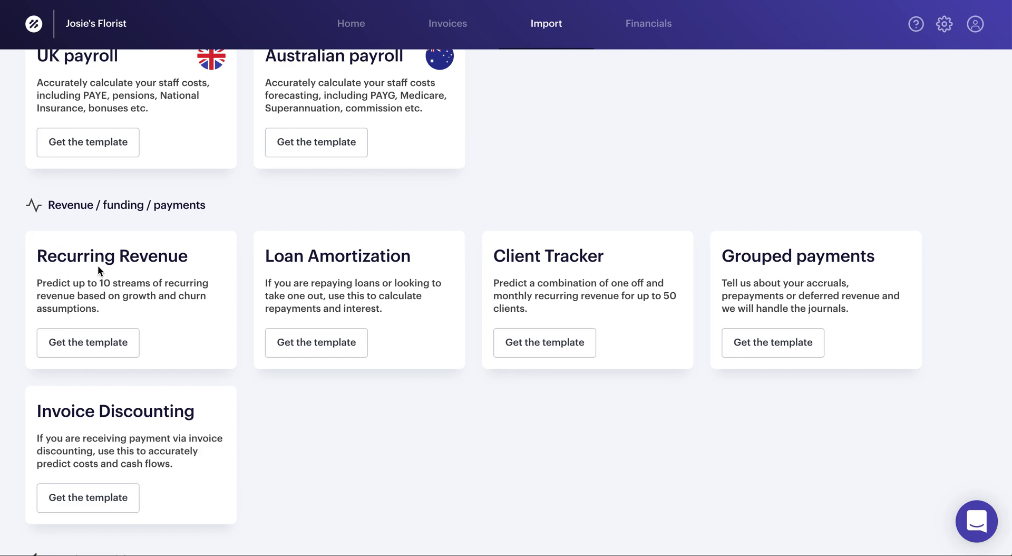
pyautogui.scroll(3, 97, 265)
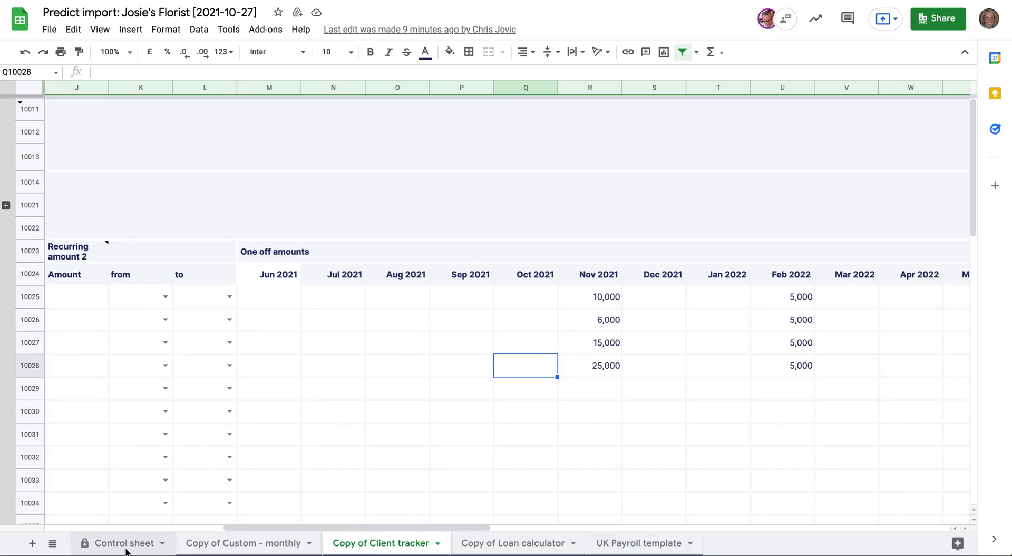
# - Switch to the Control sheet to see the four tabs ready for upload
pyautogui.click(125, 544)
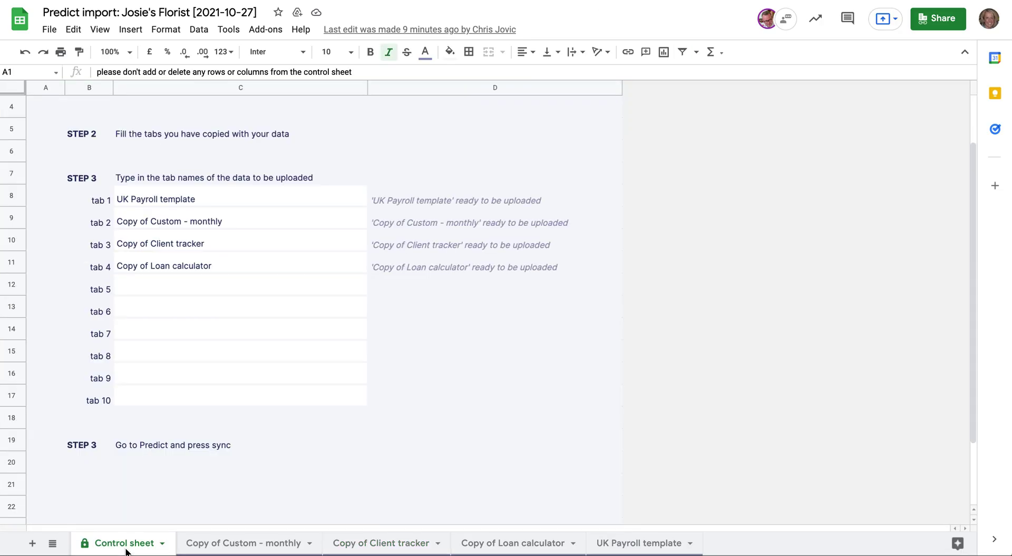
# - In the UK Payroll template, add a new staff row with the employee's name and department Accounts
pyautogui.click(644, 544)
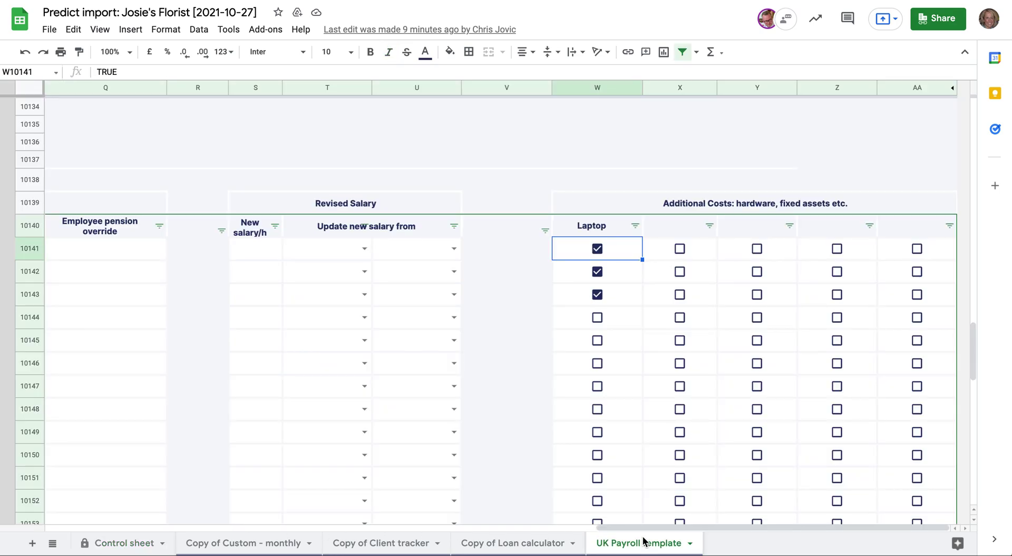
pyautogui.press('Left')
pyautogui.press('Left')
pyautogui.press('Left')
pyautogui.press('Left')
pyautogui.press('Left')
pyautogui.press('Left')
pyautogui.press('Left')
pyautogui.press('Left')
pyautogui.press('Left')
pyautogui.press('Left')
pyautogui.press('Left')
pyautogui.press('Left')
pyautogui.press('Left')
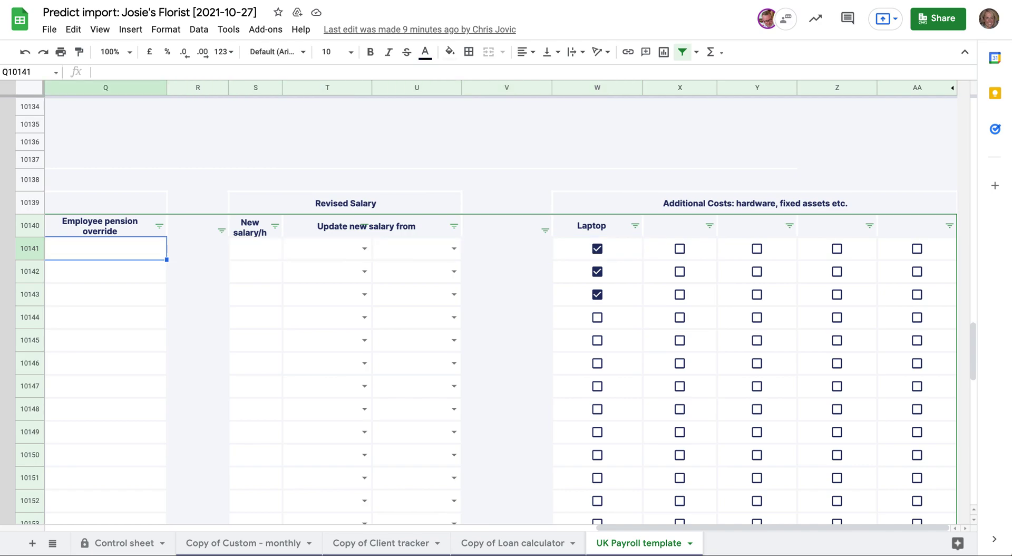
pyautogui.press('Left')
pyautogui.press('Left')
pyautogui.press('Left')
pyautogui.press('Left')
pyautogui.press('Left')
pyautogui.press('Left')
pyautogui.press('Left')
pyautogui.press('Left')
pyautogui.press('Left')
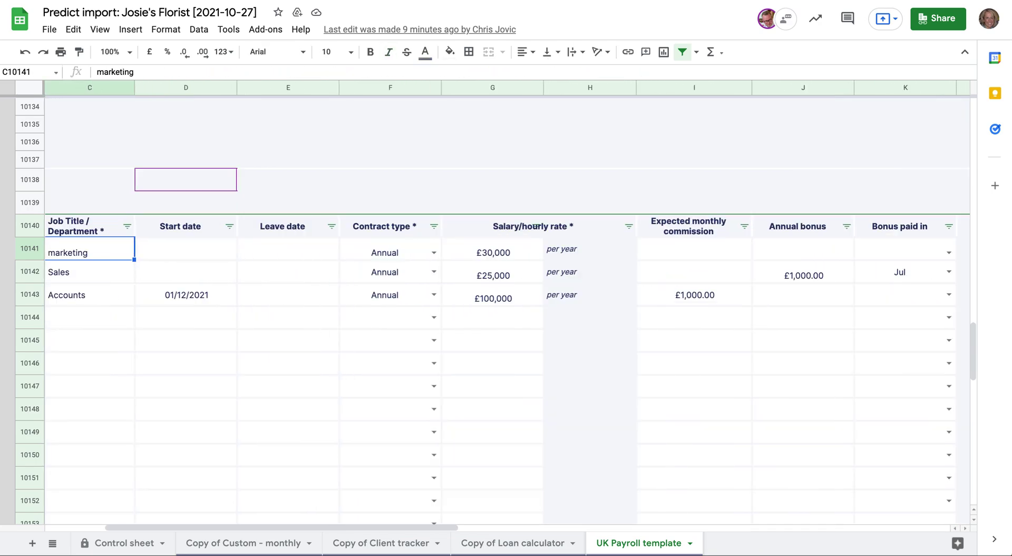
pyautogui.press('Right')
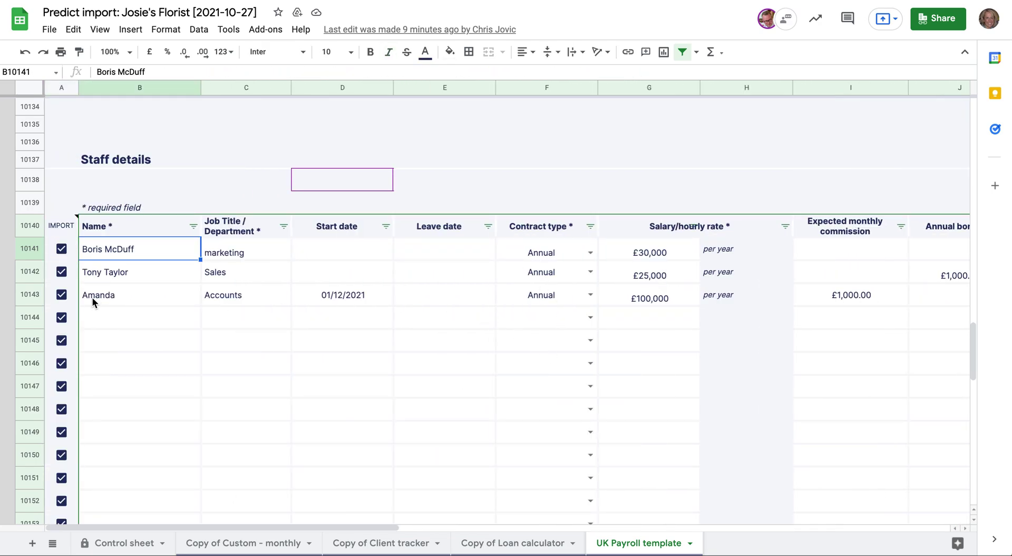
pyautogui.click(121, 316)
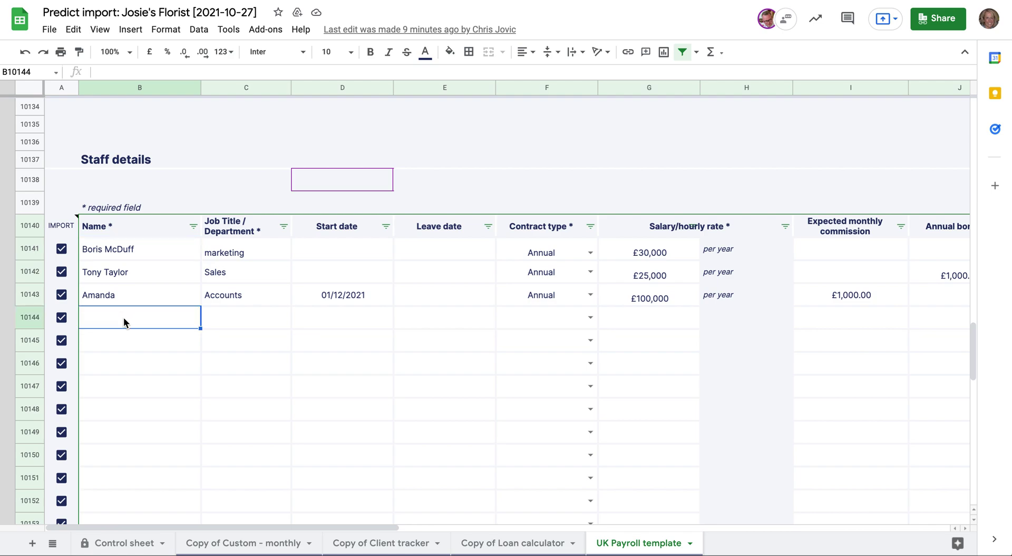
pyautogui.press('Tab')
pyautogui.write('Accounts')
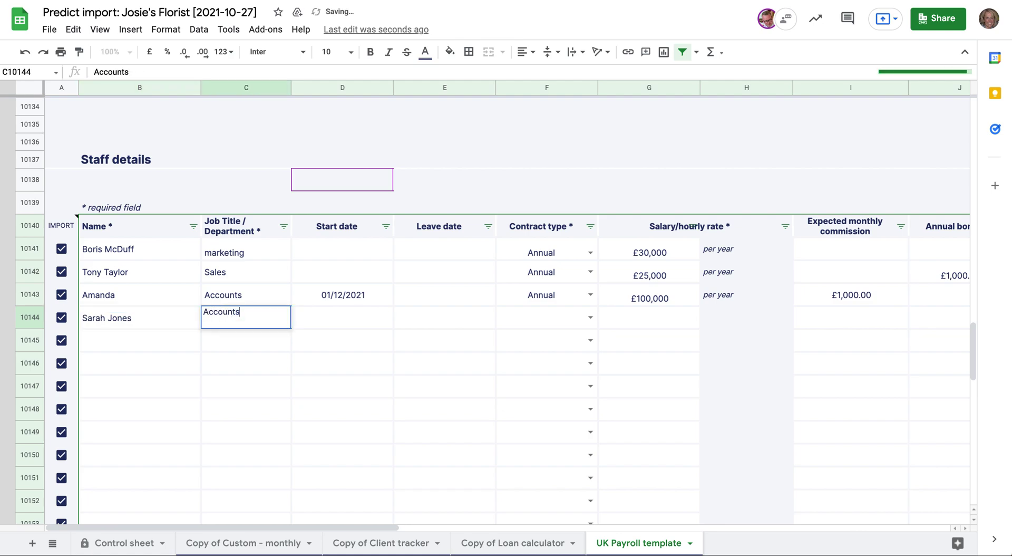
pyautogui.press('Tab')
# - Give the new hire start date 01/11/2021, an Annual contract and salary 28000
pyautogui.doubleClick(343, 318)
pyautogui.click(295, 439)
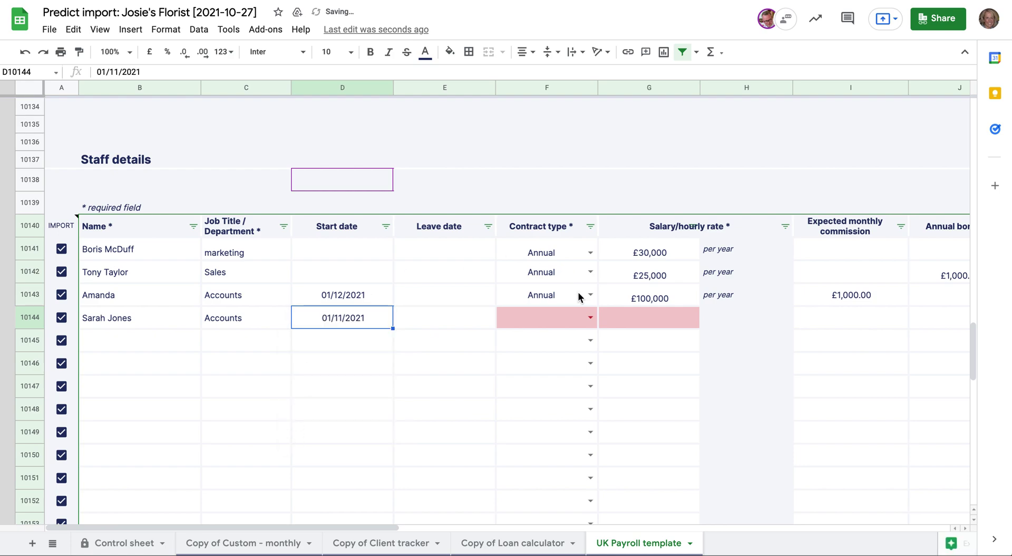
pyautogui.click(590, 317)
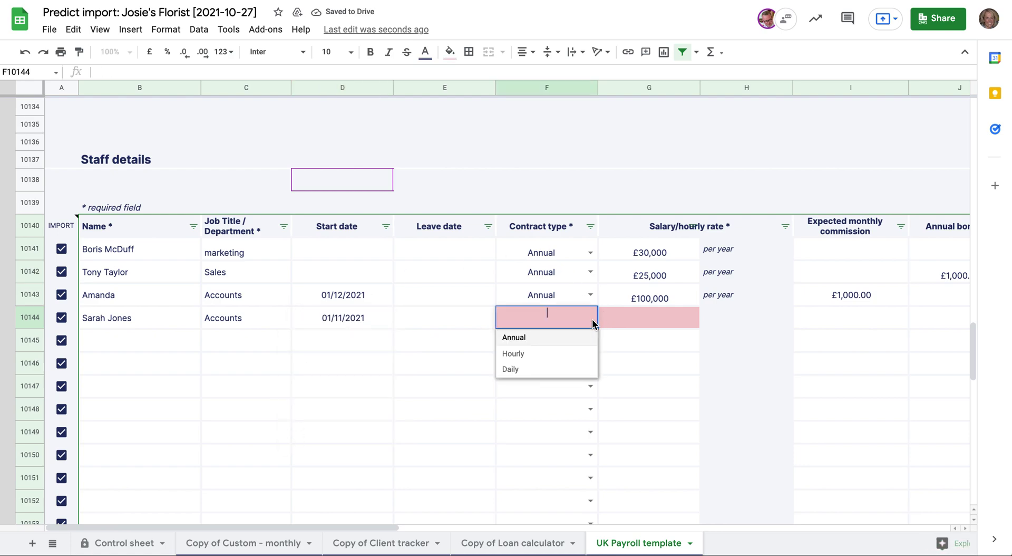
pyautogui.click(535, 336)
pyautogui.click(659, 320)
pyautogui.write('28000')
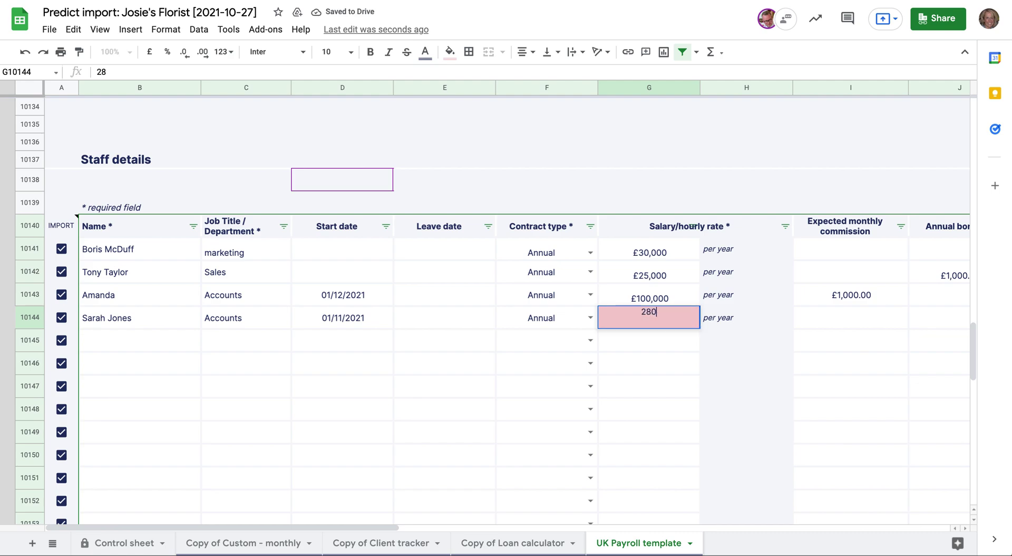
pyautogui.press('Tab')
pyautogui.press('Tab')
pyautogui.press('Tab')
pyautogui.press('Tab')
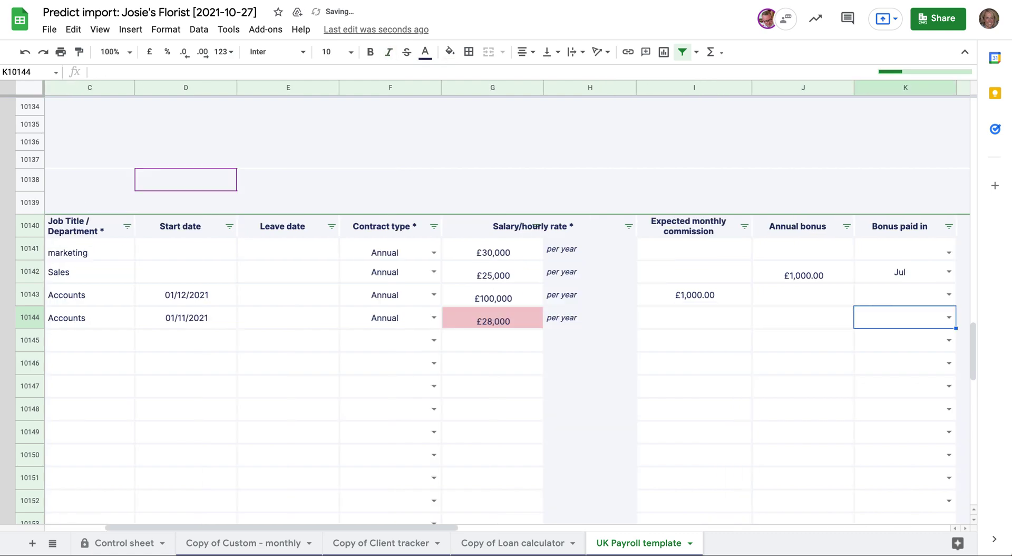
pyautogui.hotkey('shift', 'Tab')
# - Tick the Laptop checkbox in the new Accounts employee's row
pyautogui.press('Tab')
pyautogui.press('Tab')
pyautogui.press('Tab')
pyautogui.press('Tab')
pyautogui.press('Tab')
pyautogui.press('Tab')
pyautogui.press('Tab')
pyautogui.press('Tab')
pyautogui.press('Tab')
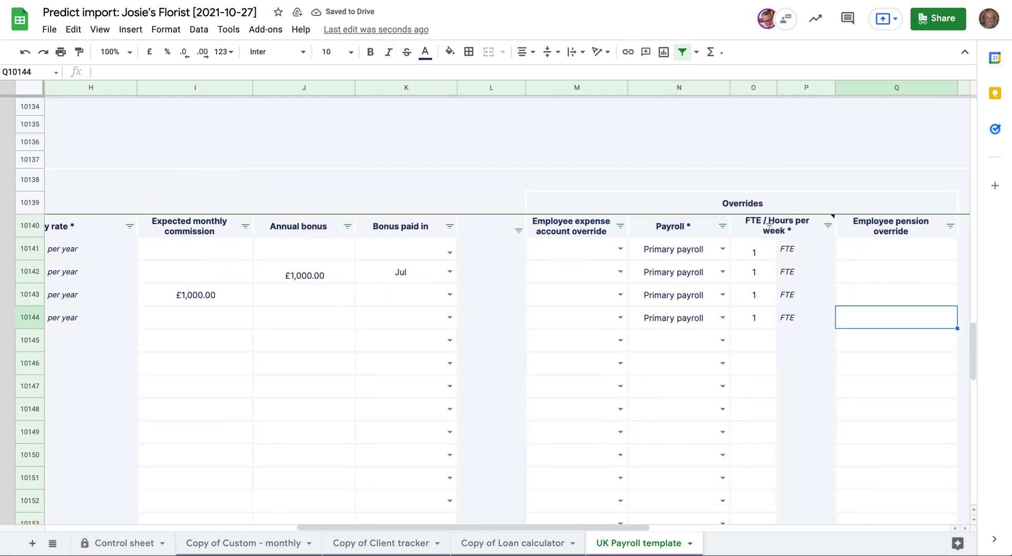
pyautogui.press('Tab')
pyautogui.press('Tab')
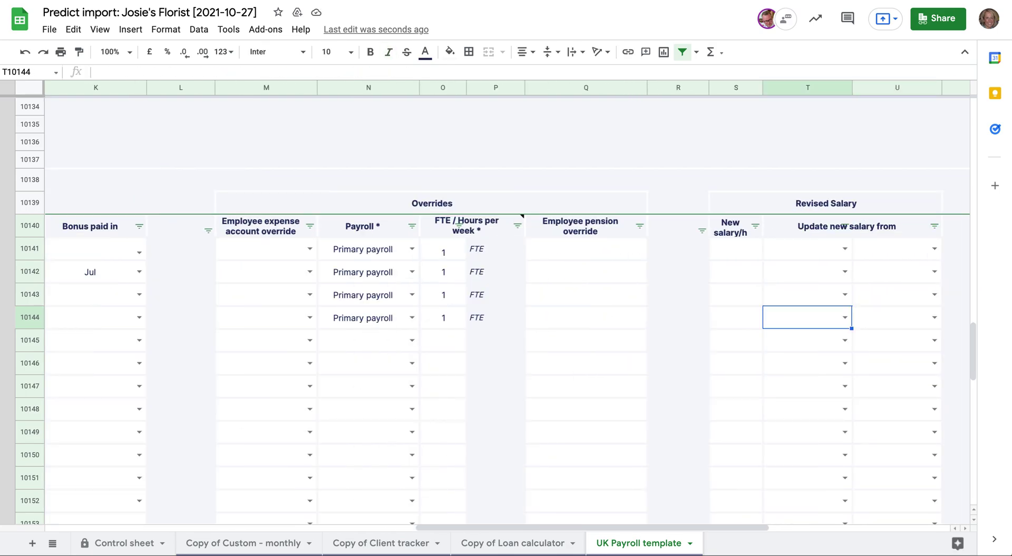
pyautogui.press('Left')
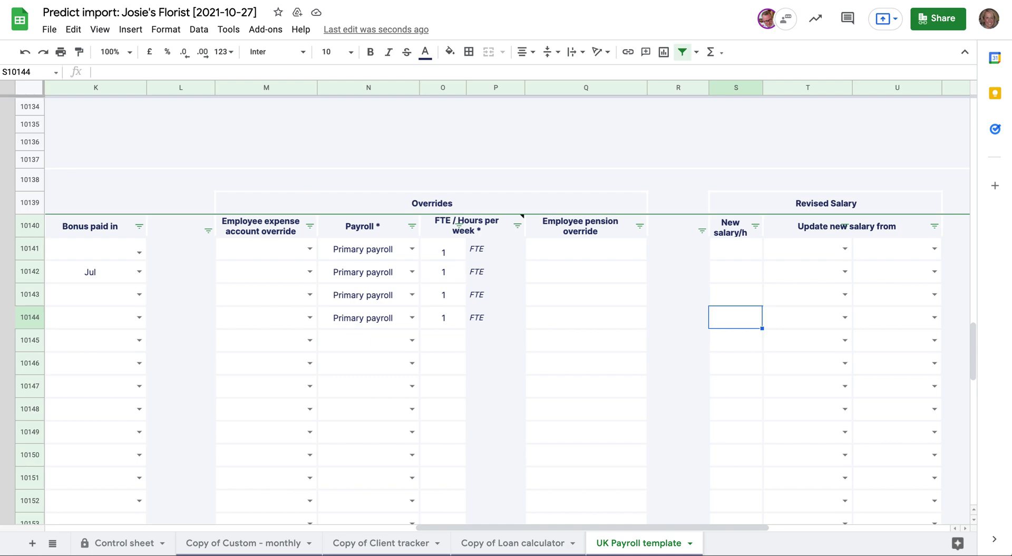
pyautogui.press('Right')
pyautogui.press('Right')
pyautogui.press('Right')
pyautogui.press('Right')
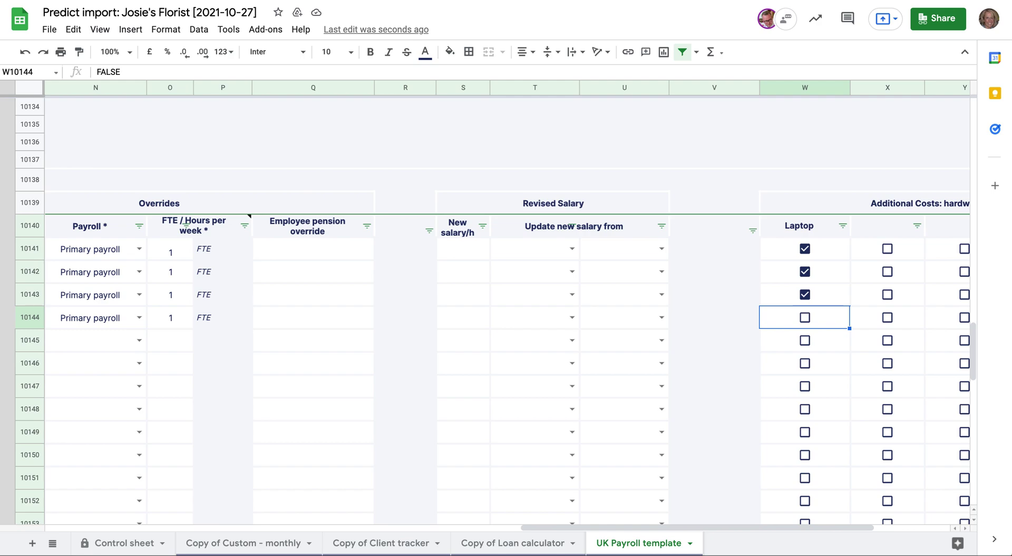
pyautogui.press('space')
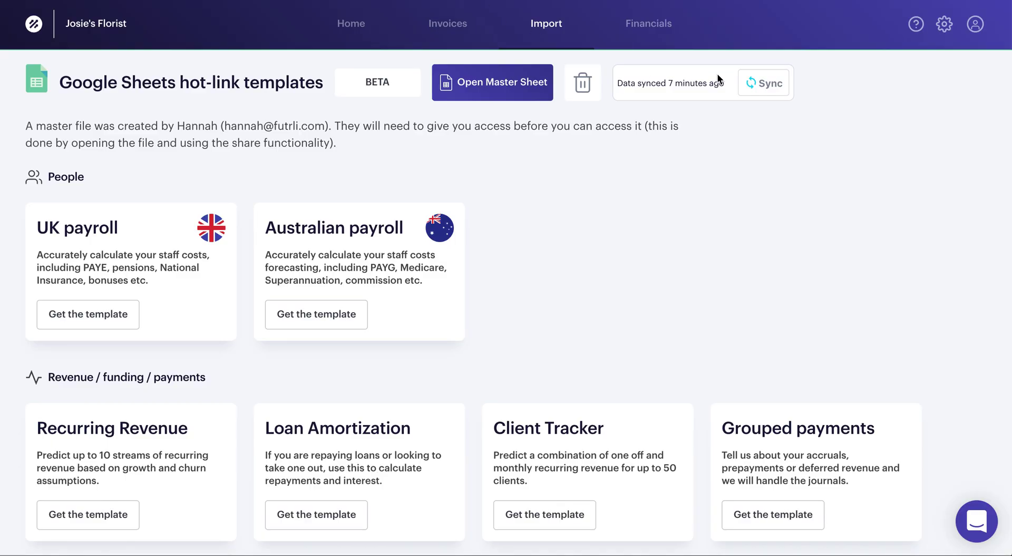
# - Sync the sheet predictions, then expand Expenses and Salaries in the Profit & loss report
pyautogui.click(767, 86)
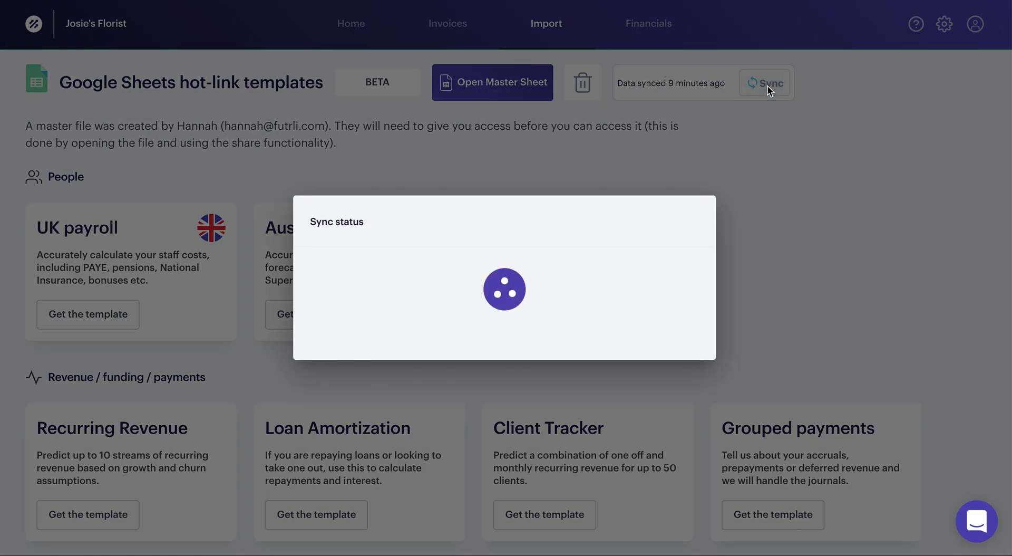
pyautogui.click(579, 367)
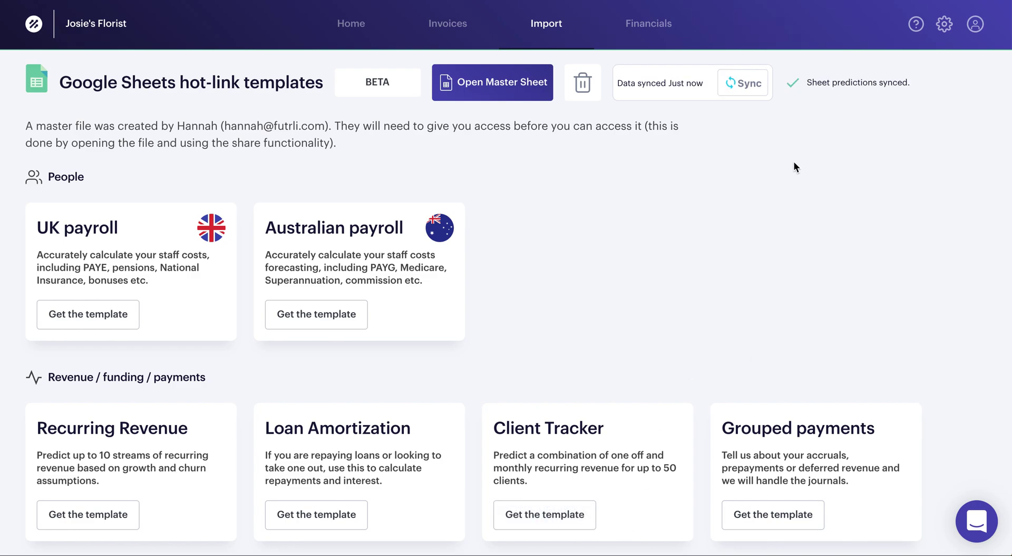
pyautogui.click(638, 32)
pyautogui.click(78, 263)
pyautogui.click(36, 449)
pyautogui.scroll(-1, 101, 474)
pyautogui.scroll(-3, 101, 472)
pyautogui.click(48, 373)
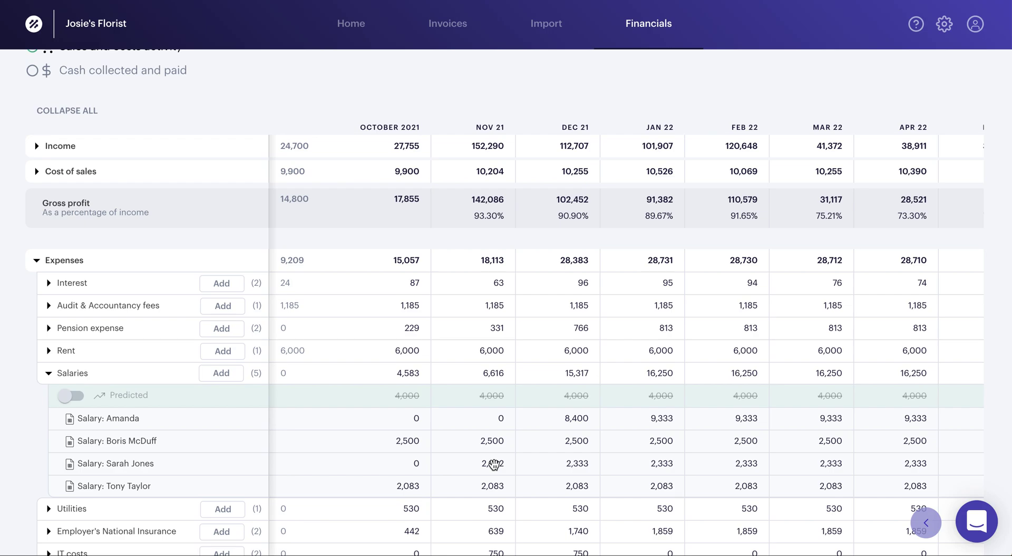
# - Expand Pension expense, Employer's National Insurance and IT costs to show the 750 laptop line
pyautogui.click(48, 328)
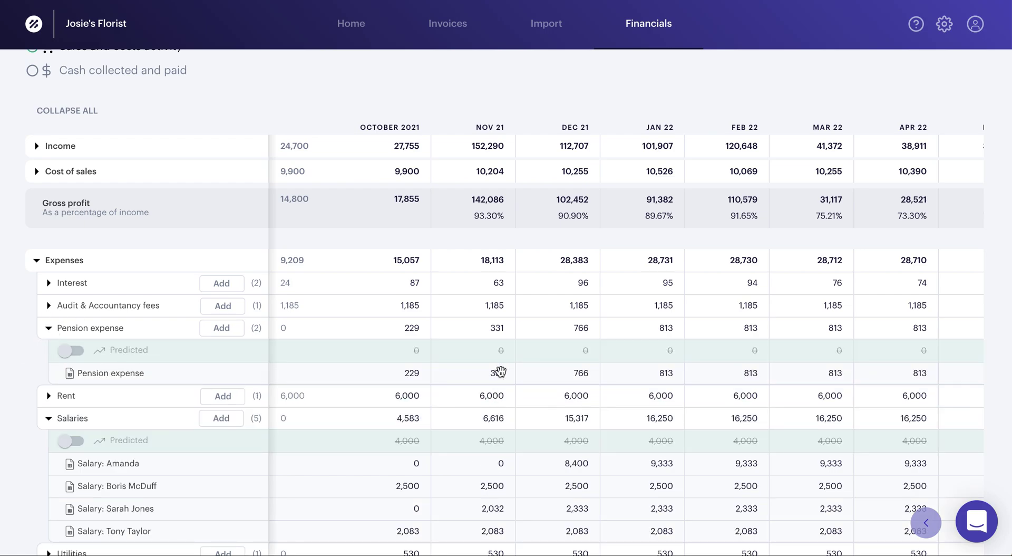
pyautogui.scroll(-3, 192, 458)
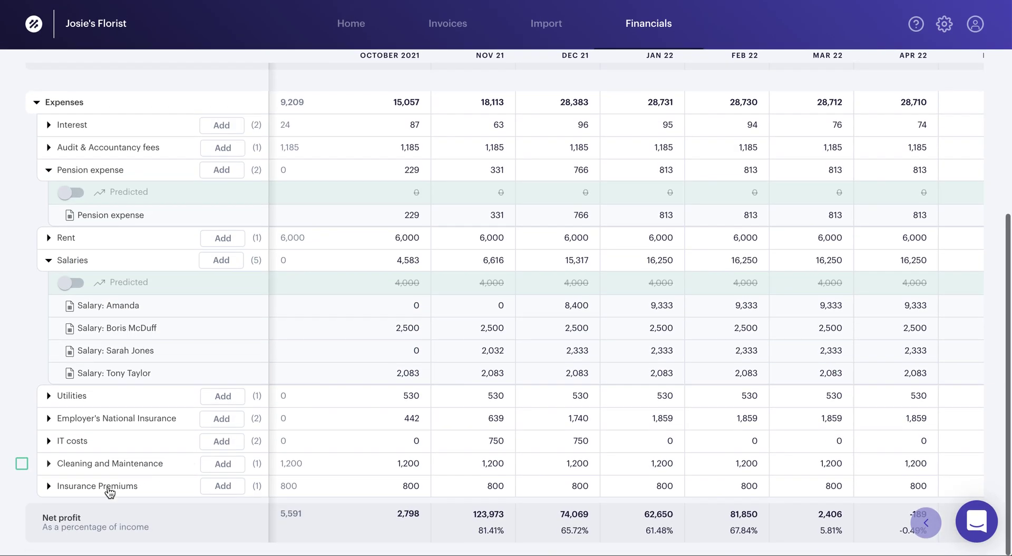
pyautogui.click(47, 418)
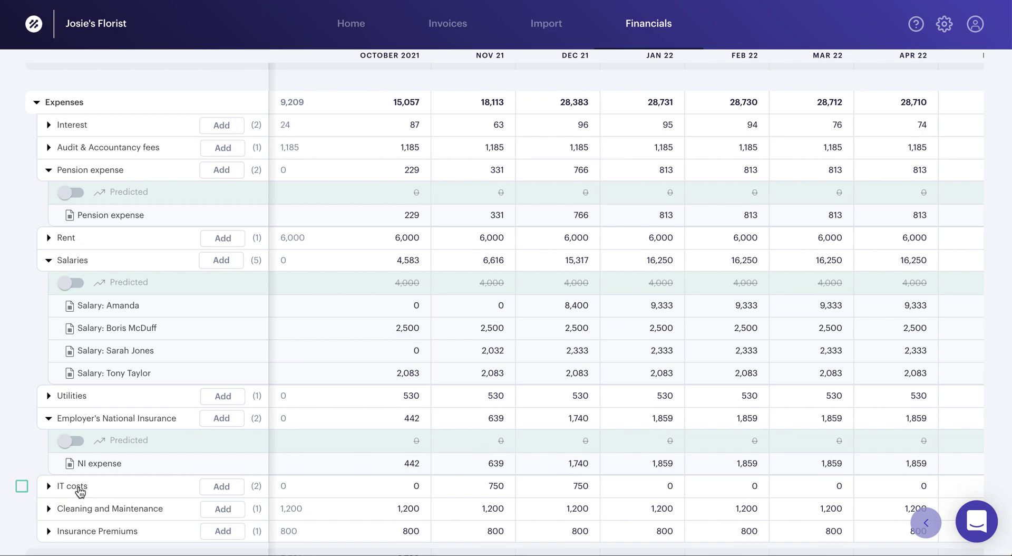
pyautogui.click(49, 486)
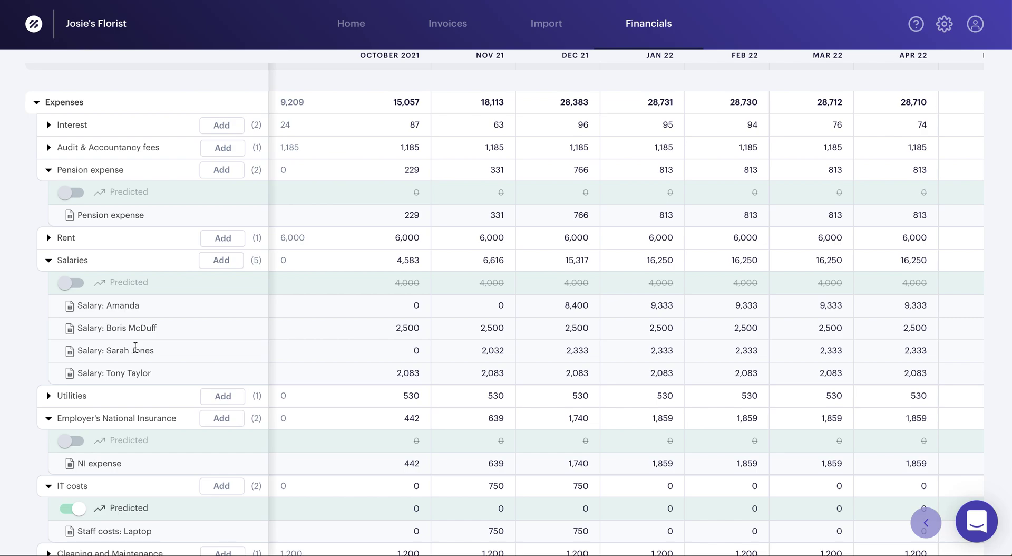
pyautogui.scroll(7, 267, 263)
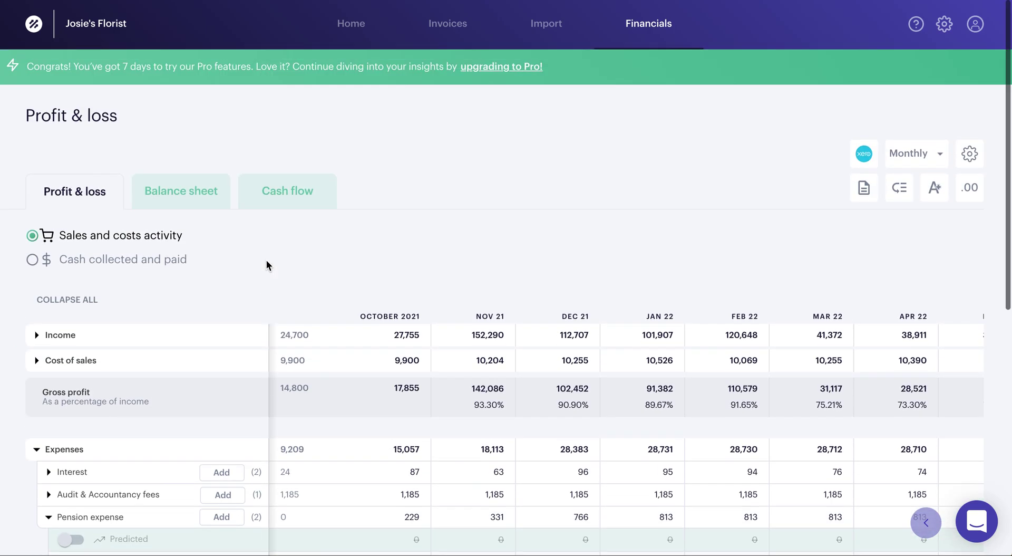
# - Collapse all rows, visit Invoices and Home, then cycle the Financials reports ending on Balance sheet
pyautogui.click(79, 299)
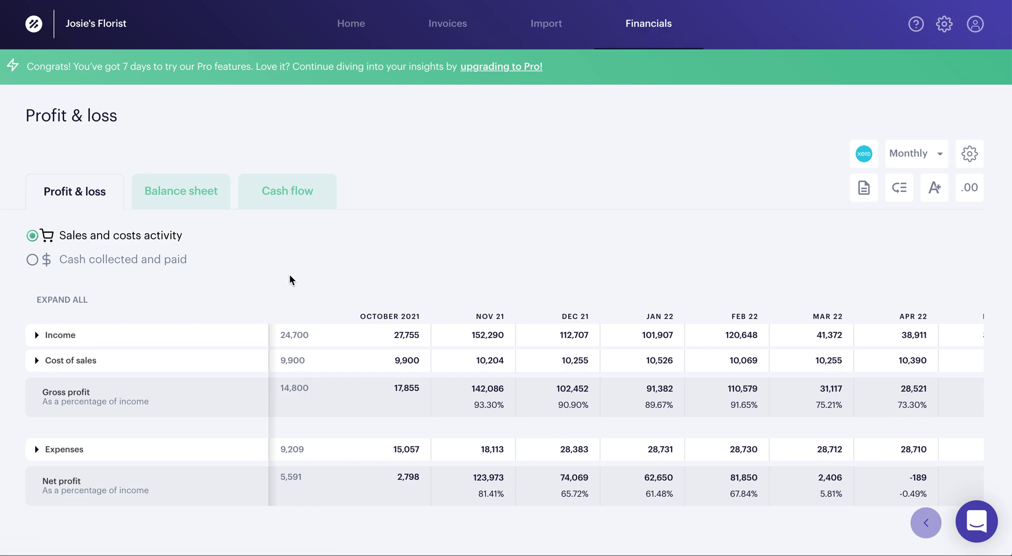
pyautogui.click(447, 23)
pyautogui.click(351, 24)
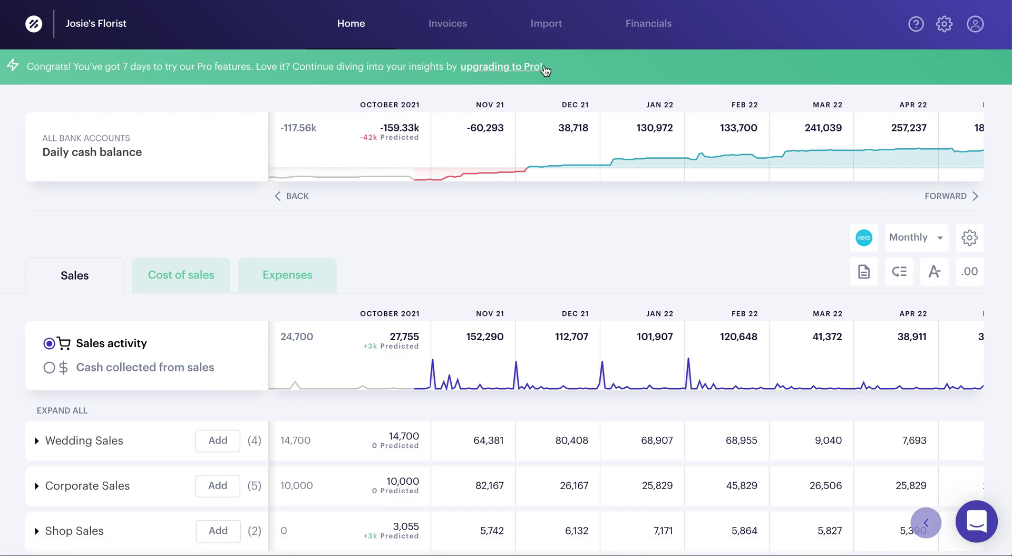
pyautogui.click(649, 24)
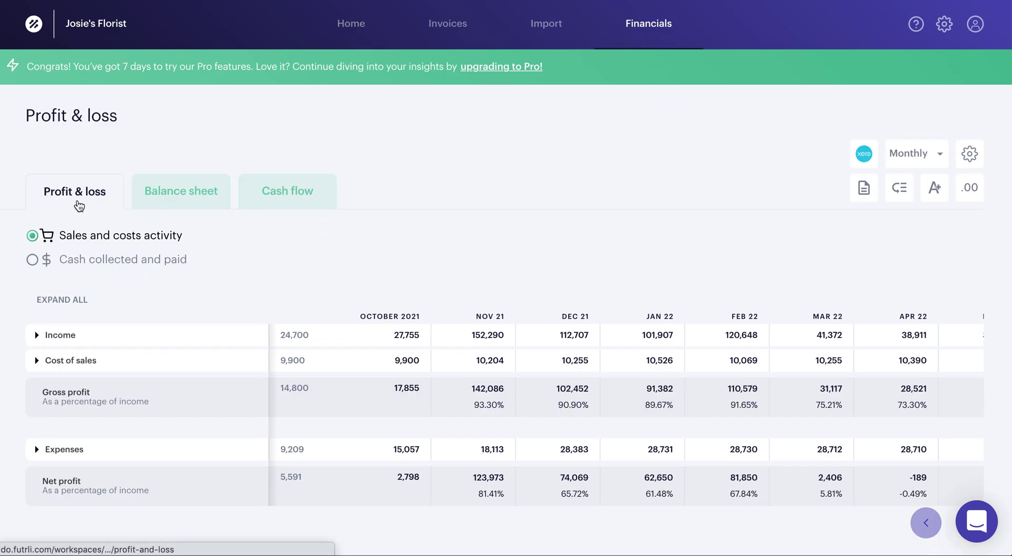
pyautogui.click(179, 205)
pyautogui.click(302, 192)
pyautogui.click(99, 190)
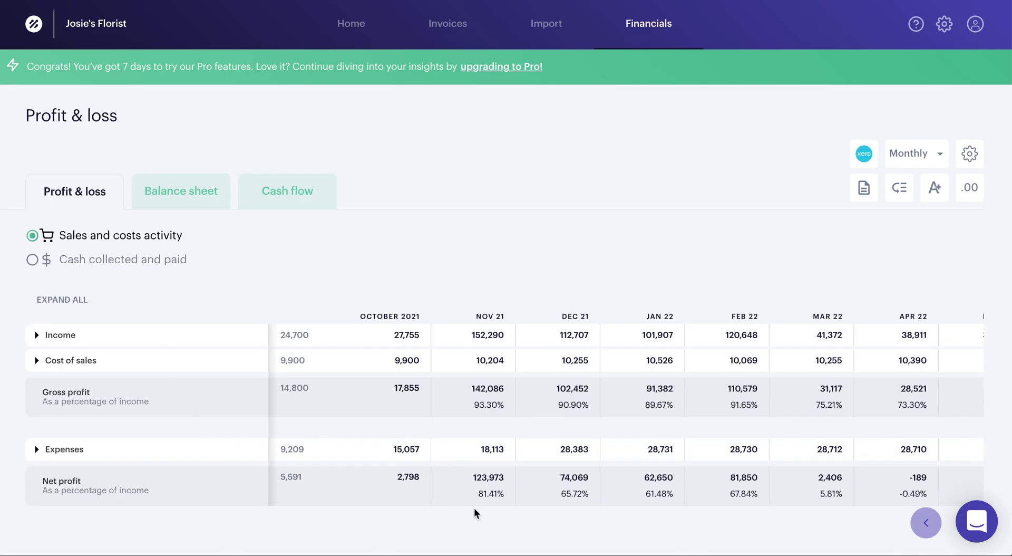
pyautogui.click(190, 194)
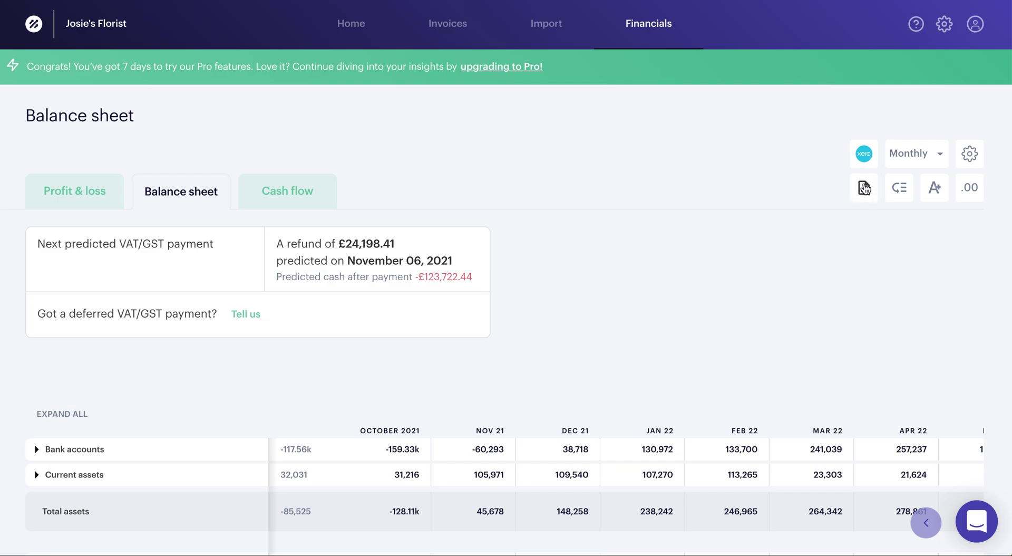
# - Expand Bank accounts, the business account, Current assets and Stock - flowers on the balance sheet
pyautogui.click(864, 187)
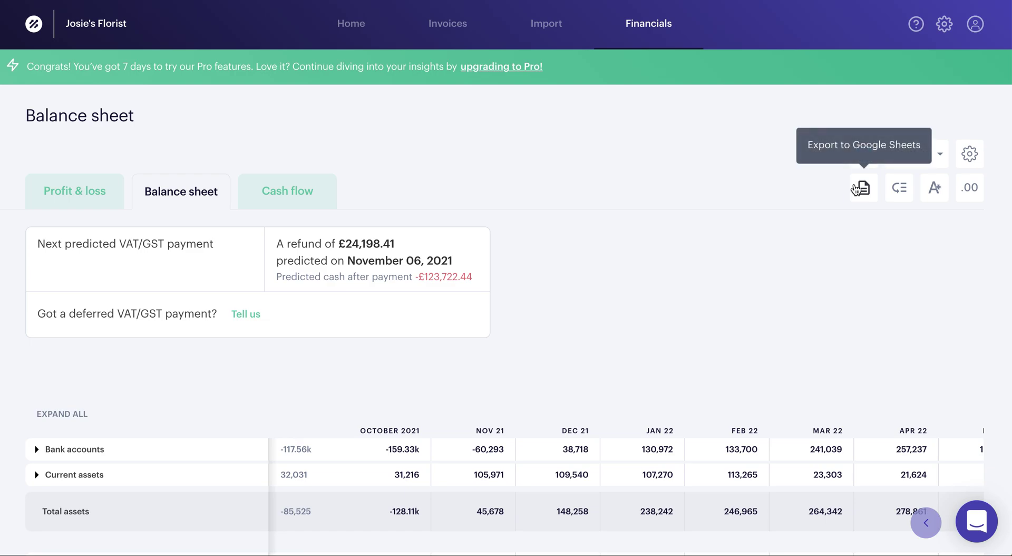
pyautogui.scroll(-3, 667, 329)
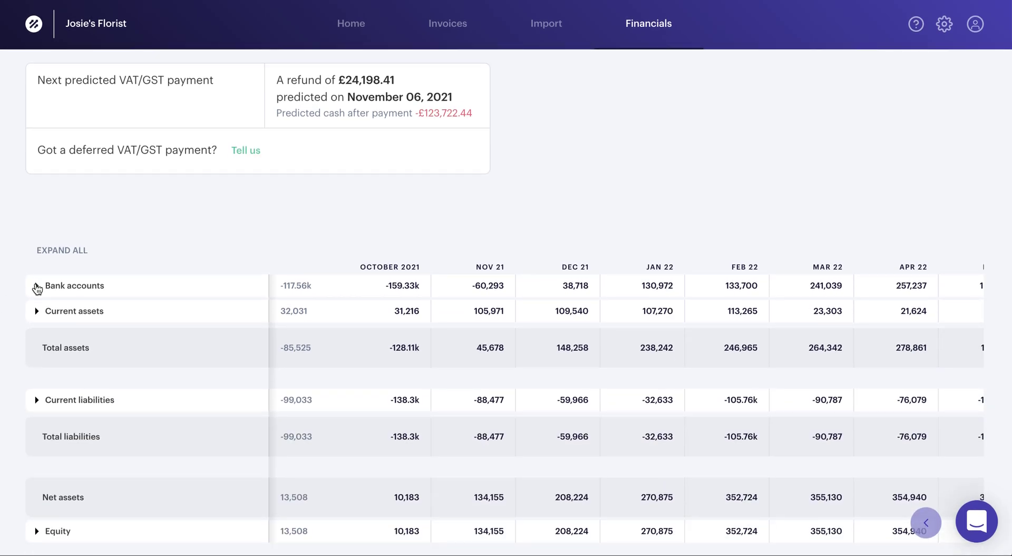
pyautogui.click(36, 285)
pyautogui.click(51, 308)
pyautogui.scroll(-15, 101, 384)
pyautogui.scroll(-2, 101, 379)
pyautogui.click(36, 311)
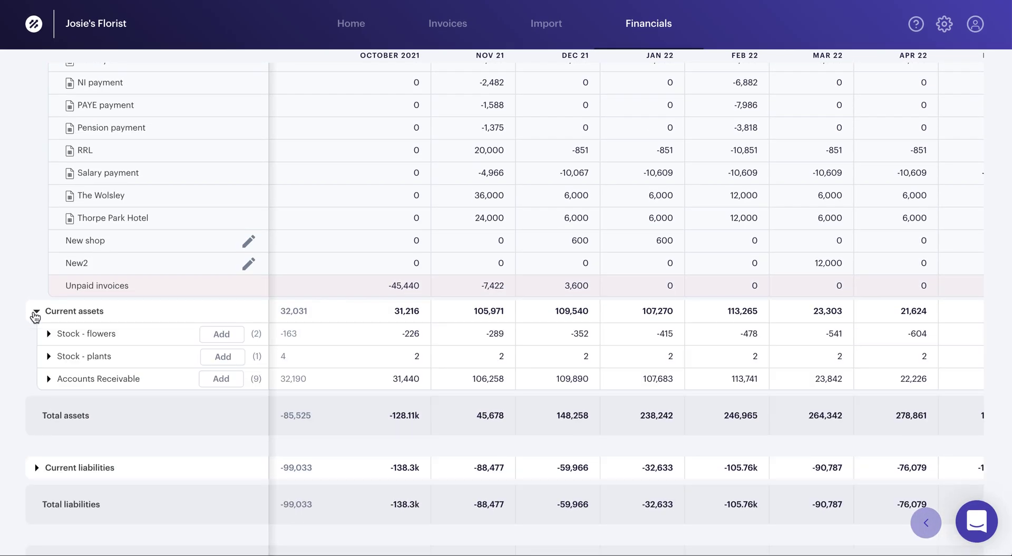
pyautogui.click(49, 334)
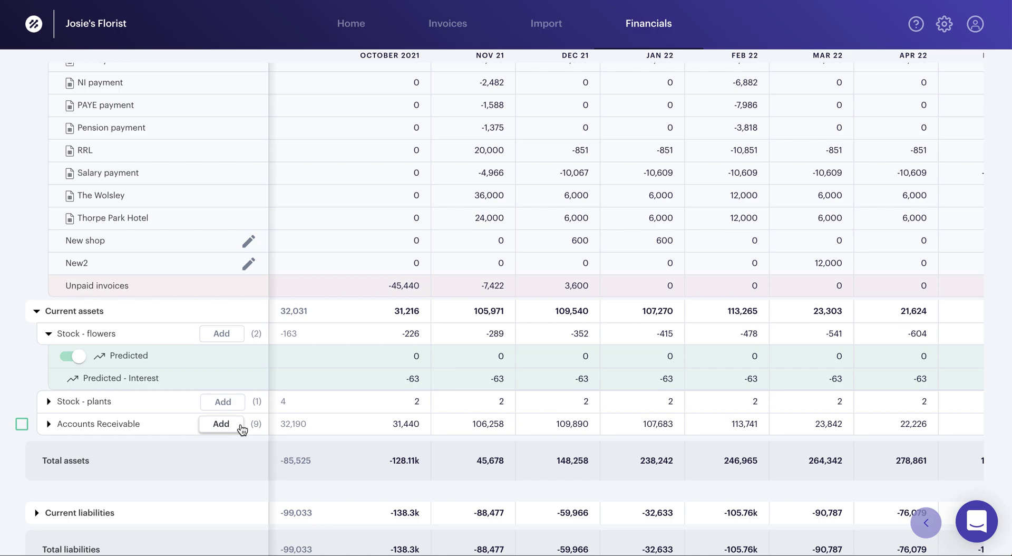
pyautogui.scroll(15, 241, 428)
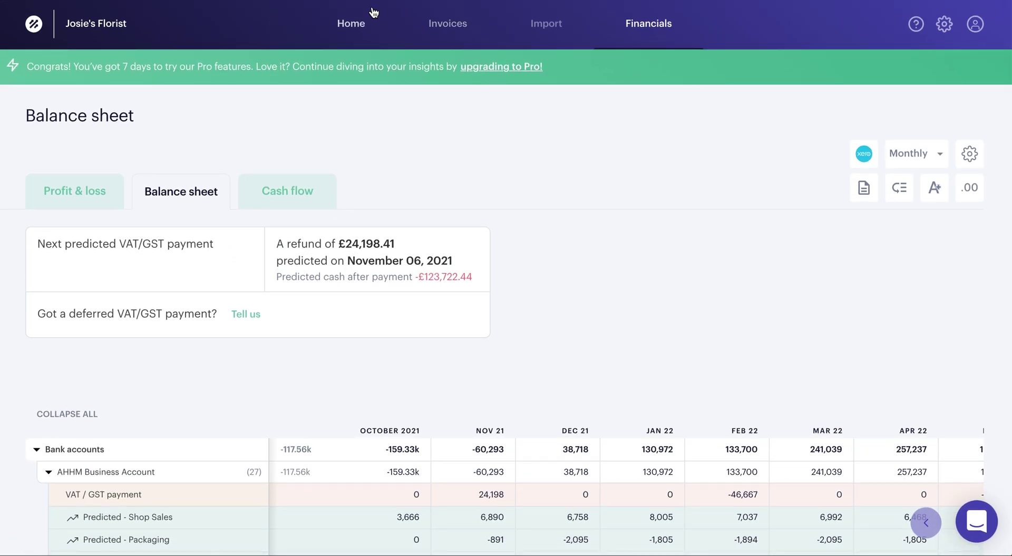
# - Return to the Home dashboard with the daily cash balance and sales forecast
pyautogui.click(361, 22)
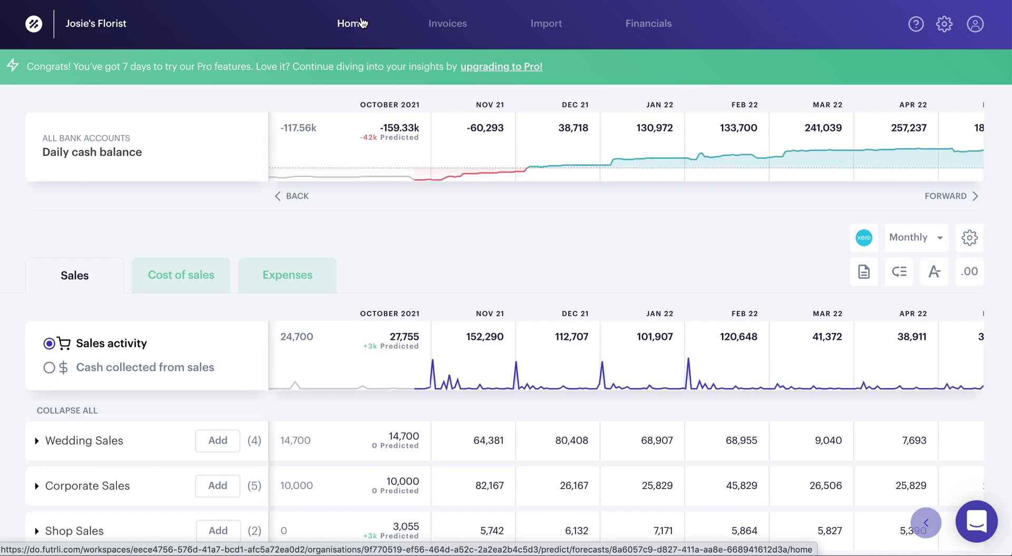